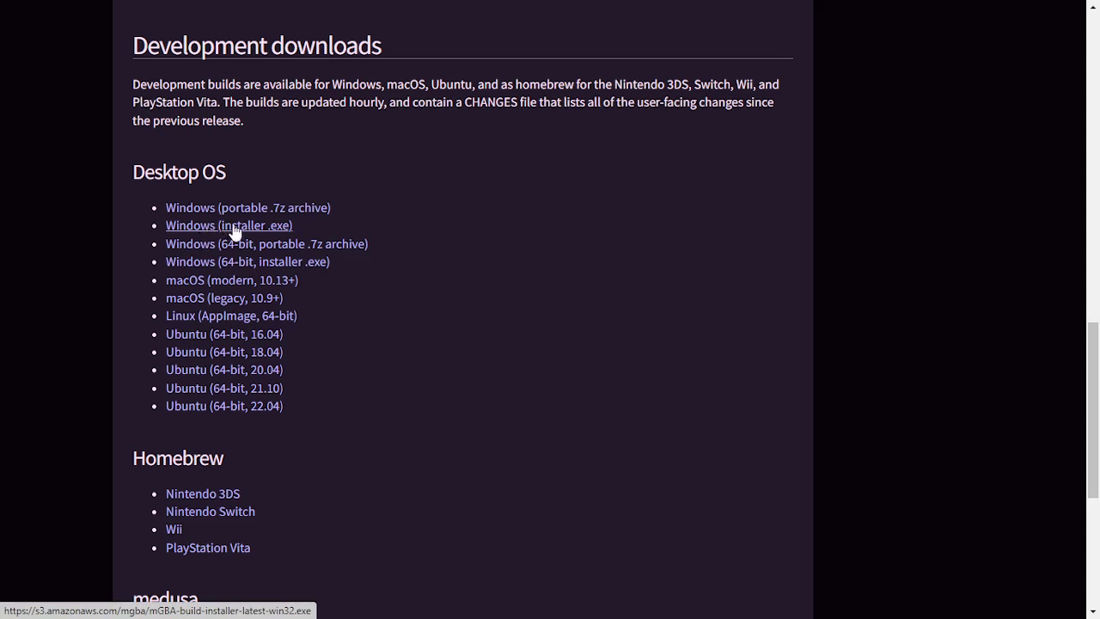
# Step: Scroll the mGBA downloads page down to the Development downloads Desktop OS builds
pyautogui.moveTo(157, 57)
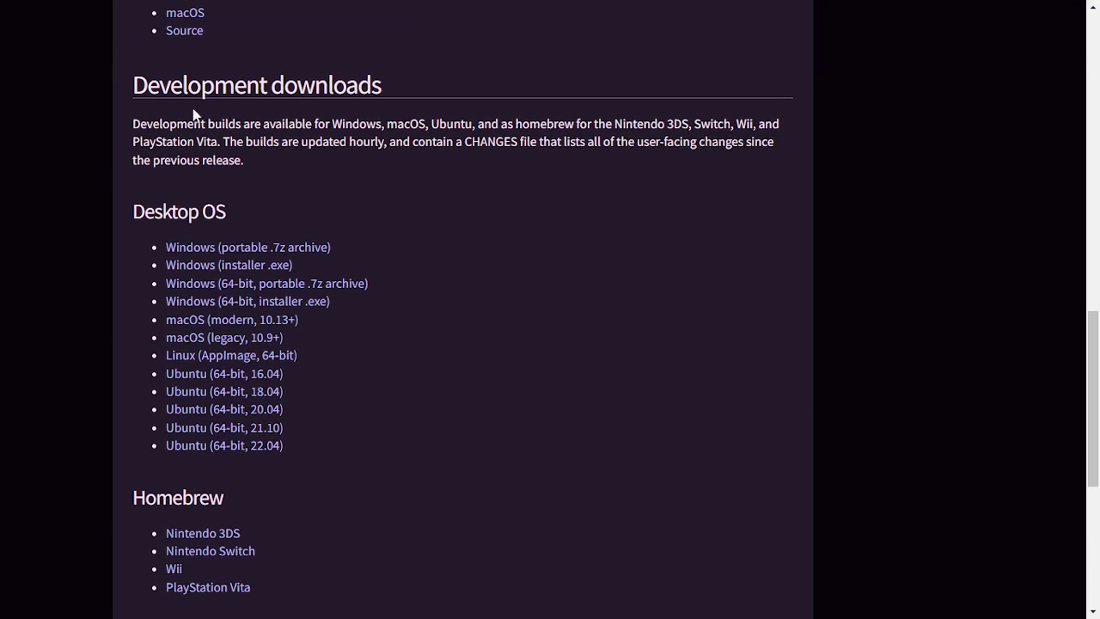
pyautogui.scroll(-1, 225, 86)
pyautogui.scroll(-1, 236, 107)
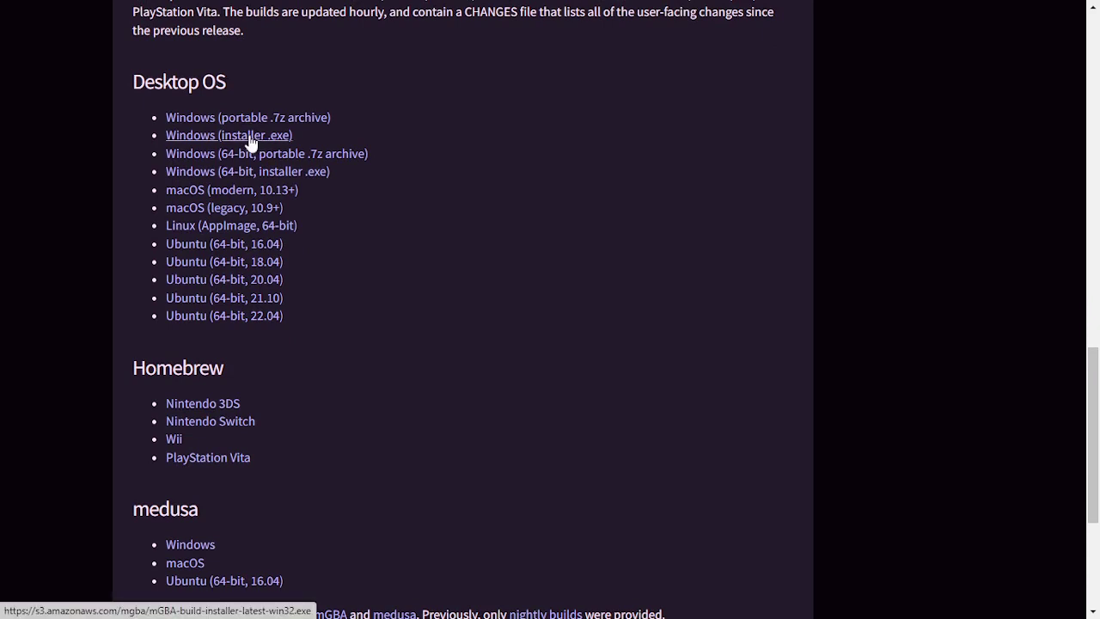
# Step: Download the Windows installer (.exe) development build, choose Keep anyway past the warning, and run it
pyautogui.click(249, 141)
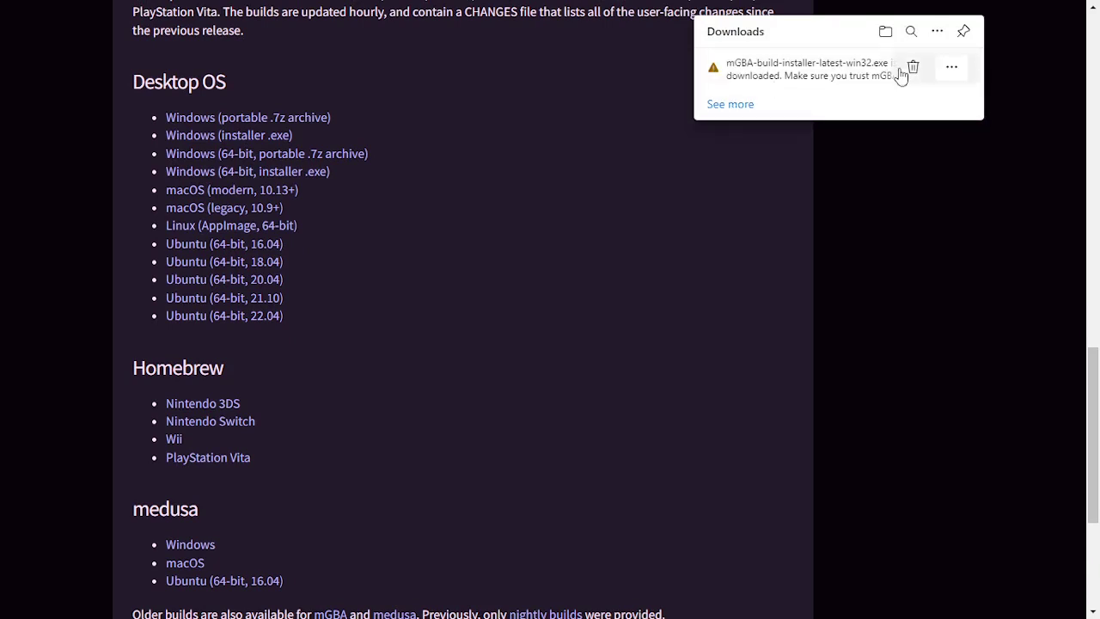
pyautogui.click(951, 67)
pyautogui.click(892, 122)
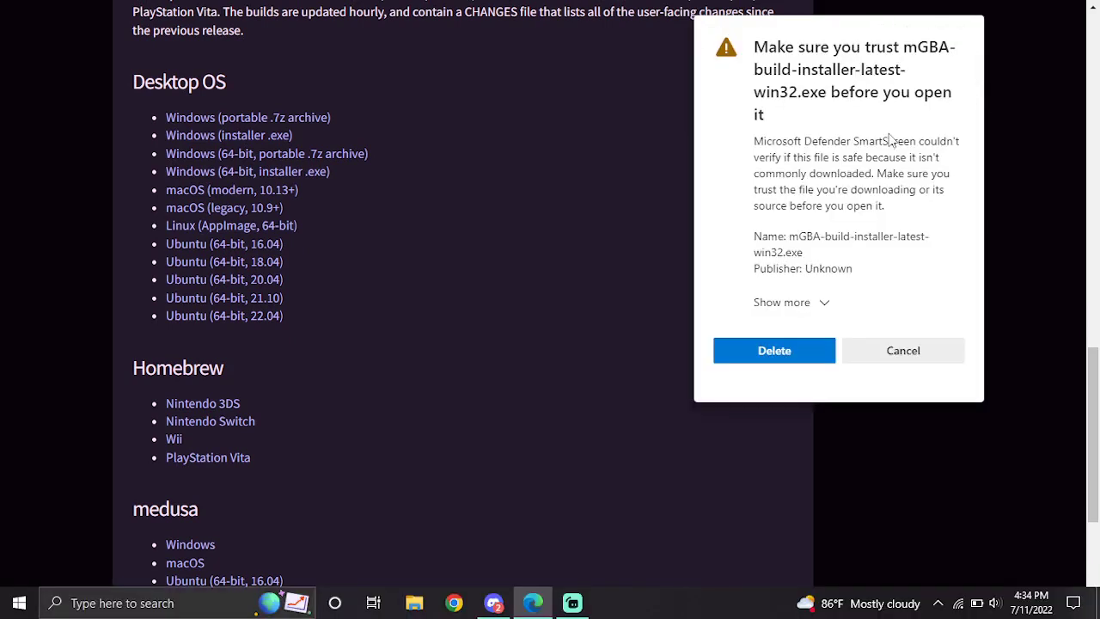
pyautogui.click(823, 302)
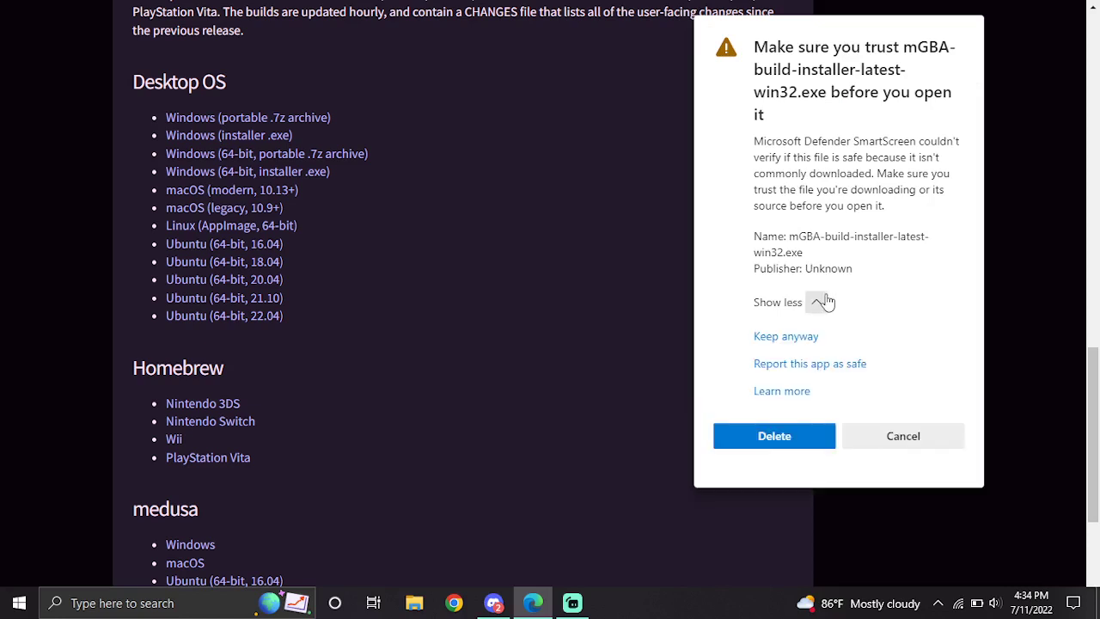
pyautogui.click(796, 338)
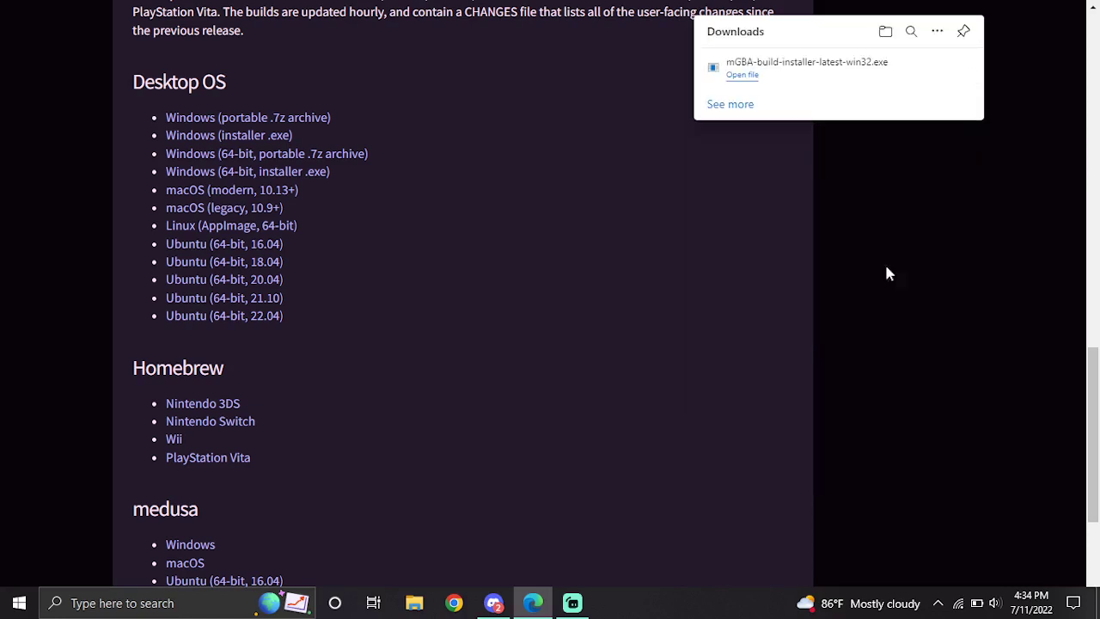
pyautogui.click(796, 79)
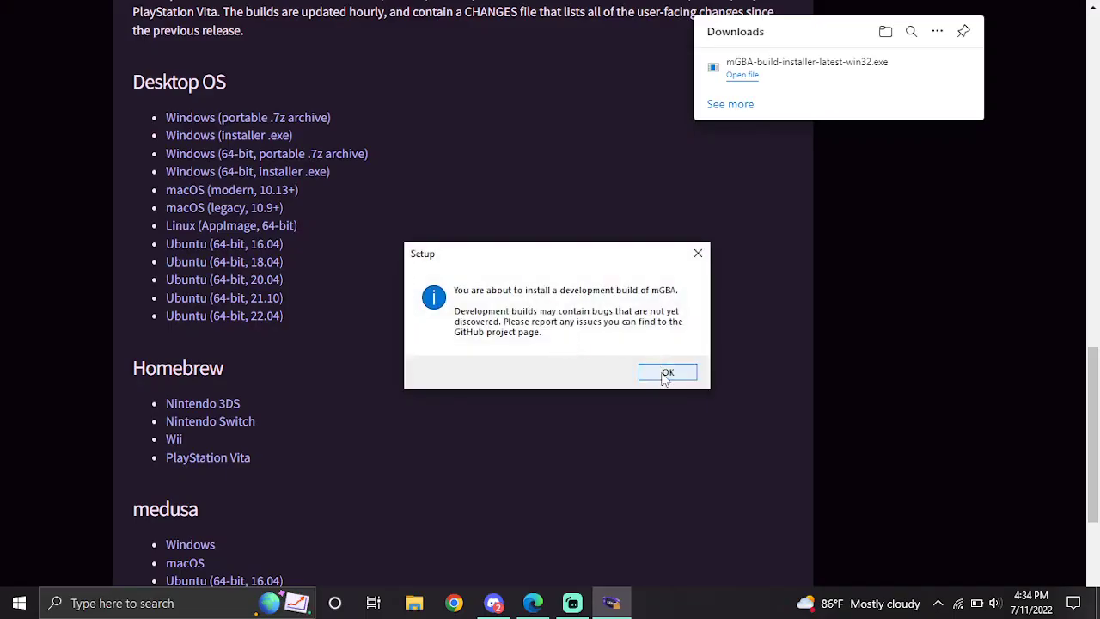
# Step: Install mGBA to Program Files, accepting the licence and keeping the desktop shortcut and file associations
pyautogui.click(663, 372)
pyautogui.click(637, 437)
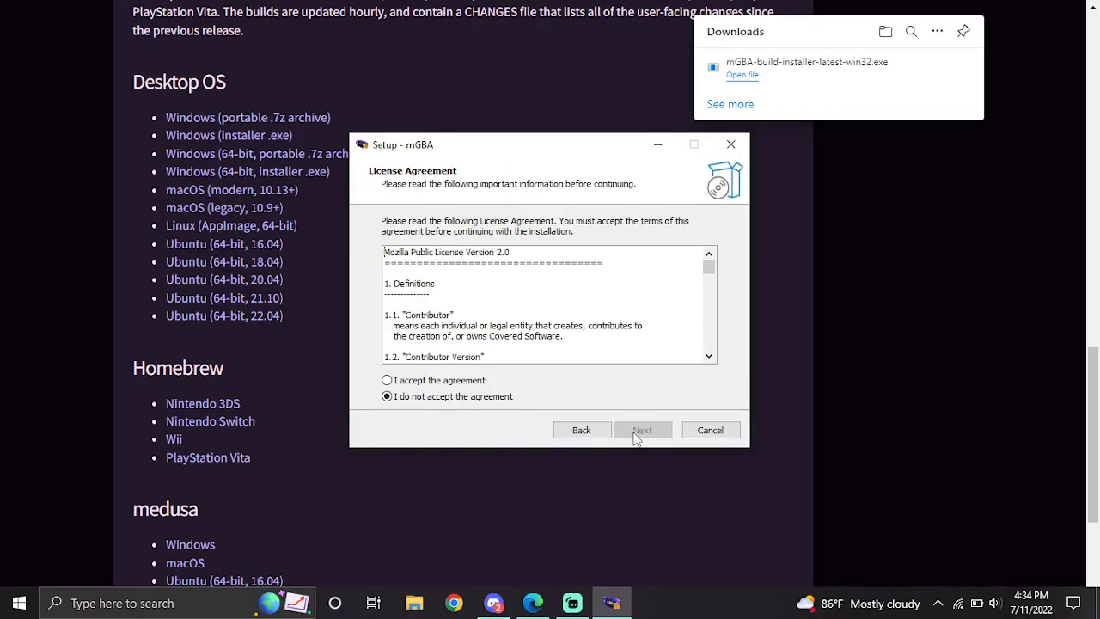
pyautogui.click(419, 382)
pyautogui.click(637, 430)
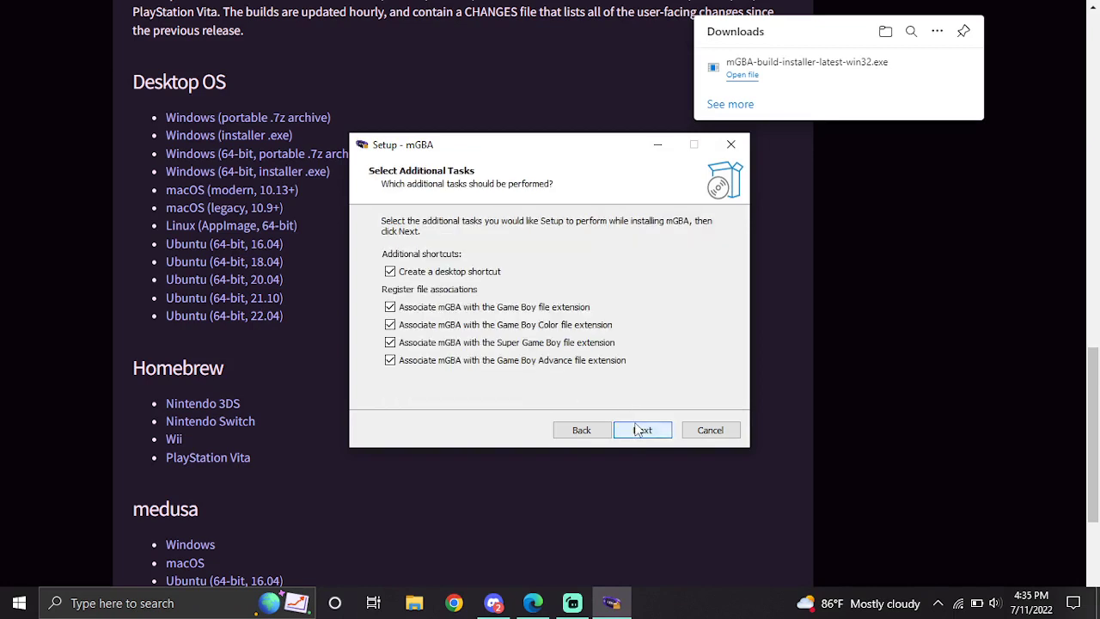
pyautogui.click(636, 430)
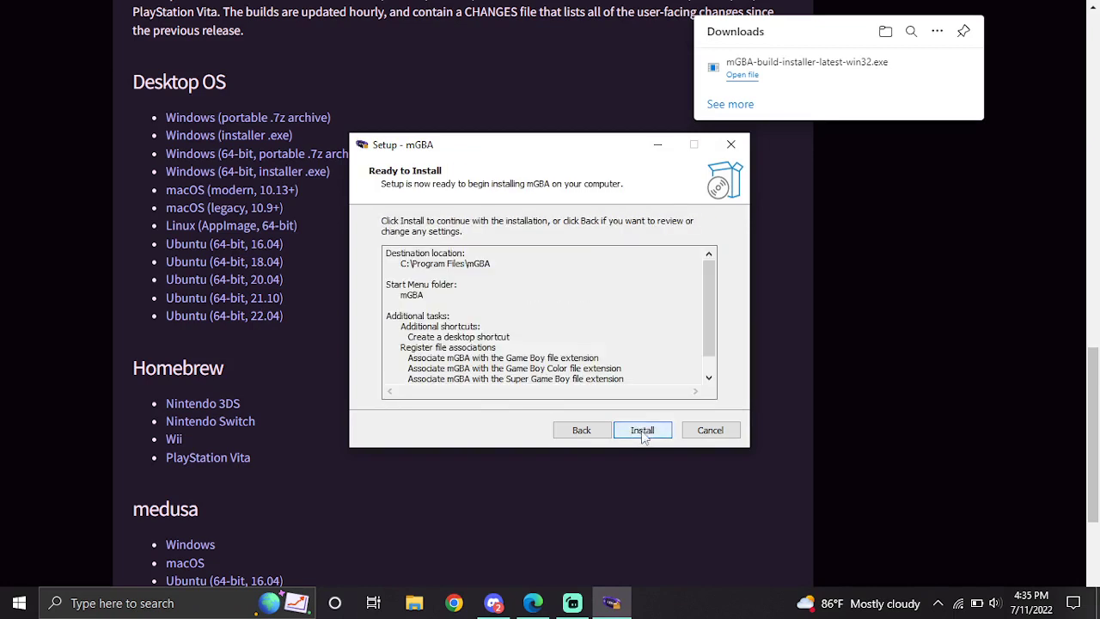
pyautogui.click(644, 435)
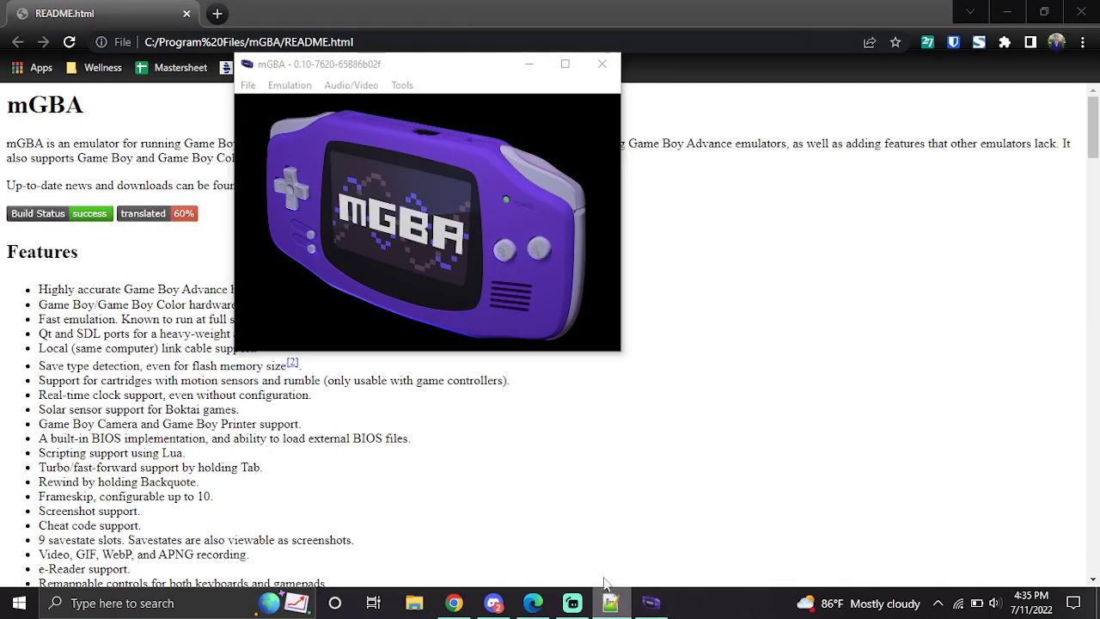
# Step: Close the CHANGES.txt notes window from the taskbar so only mGBA remains in front
pyautogui.rightClick(610, 602)
pyautogui.click(432, 484)
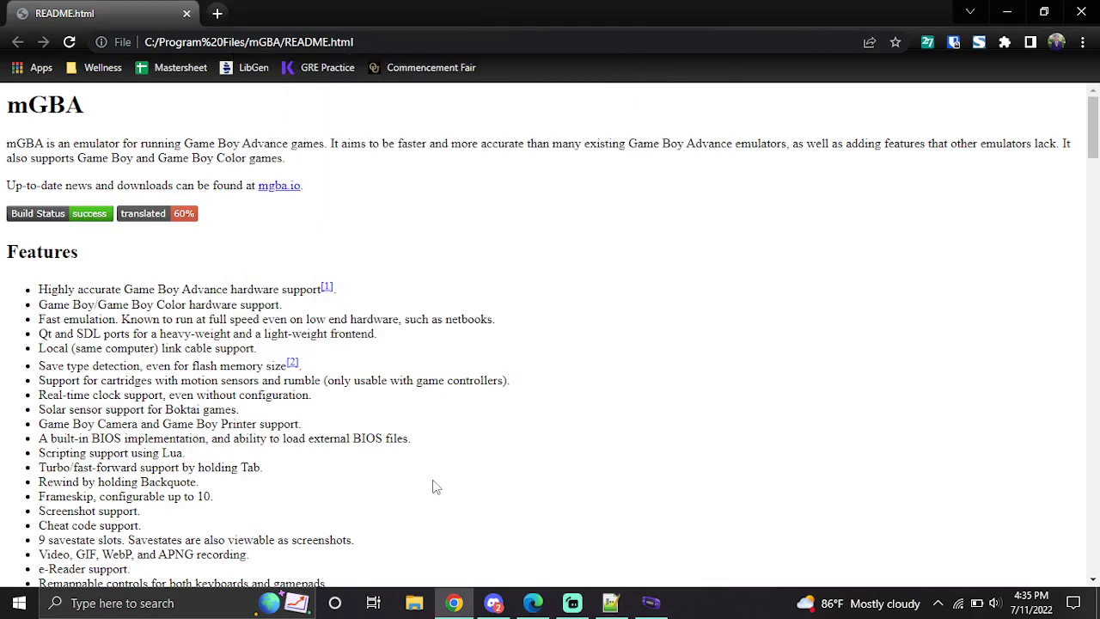
pyautogui.click(610, 602)
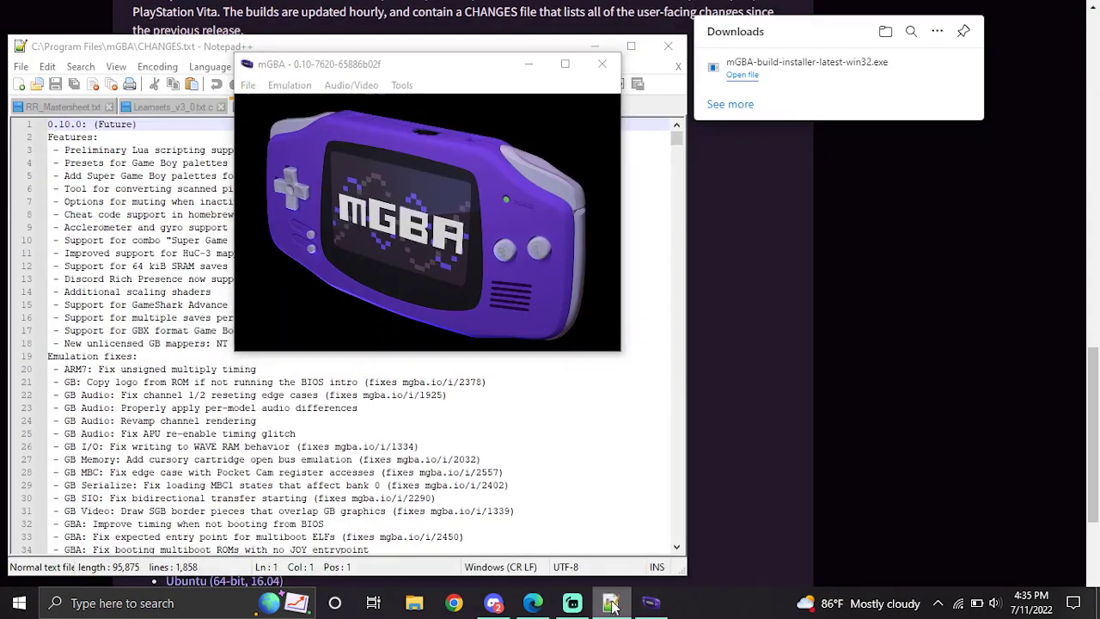
pyautogui.rightClick(608, 597)
pyautogui.click(571, 570)
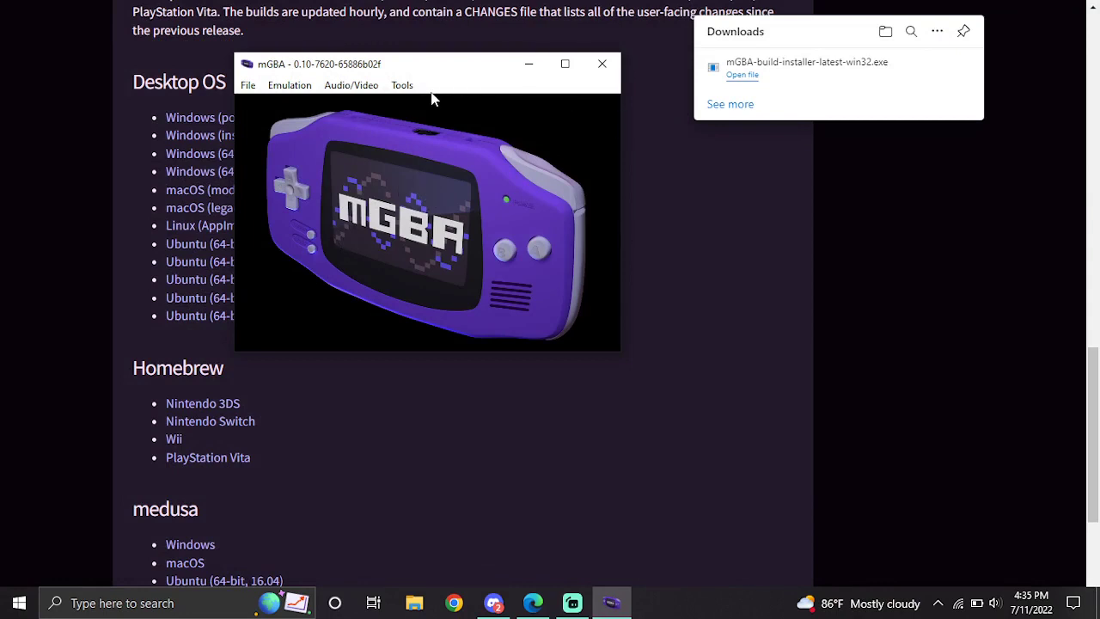
# Step: Open Tools > Settings and view the Controllers gamepad mappings
pyautogui.click(406, 86)
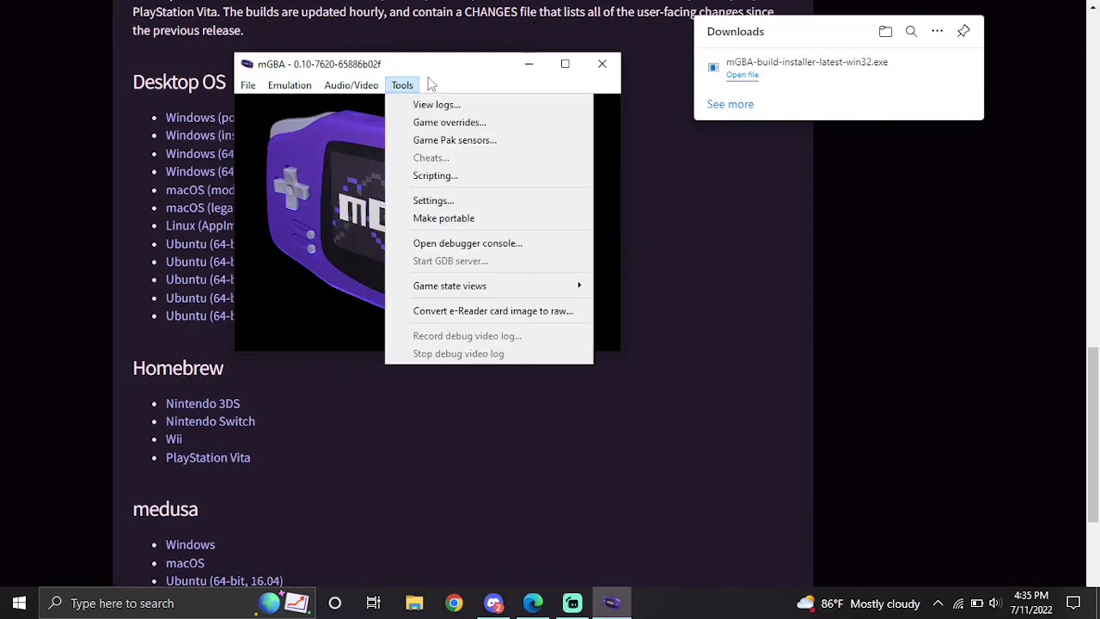
pyautogui.click(427, 204)
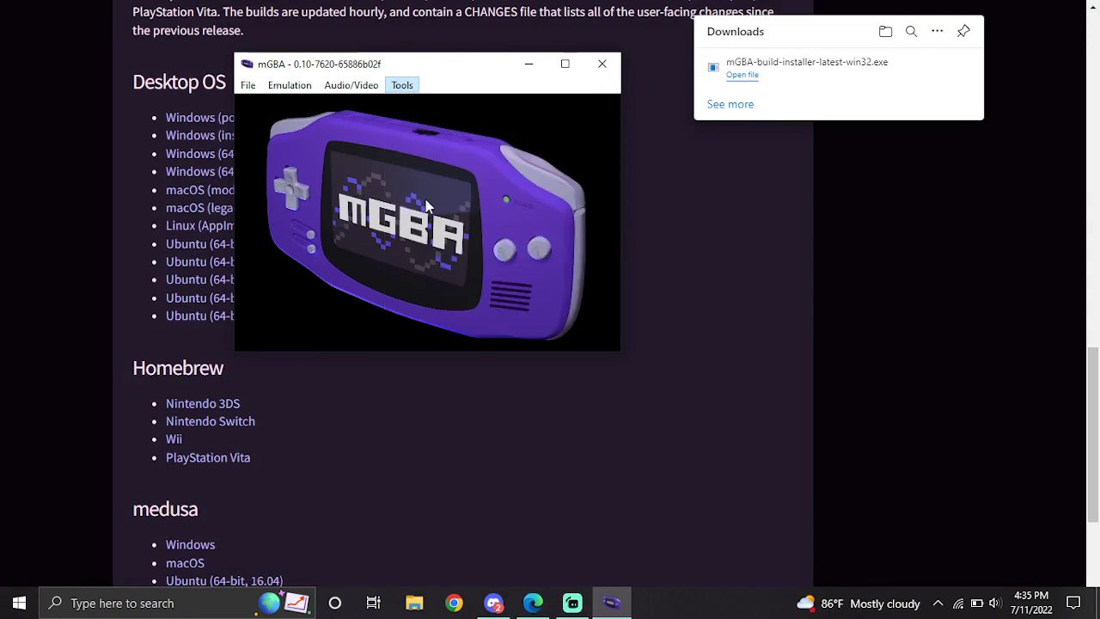
pyautogui.click(427, 205)
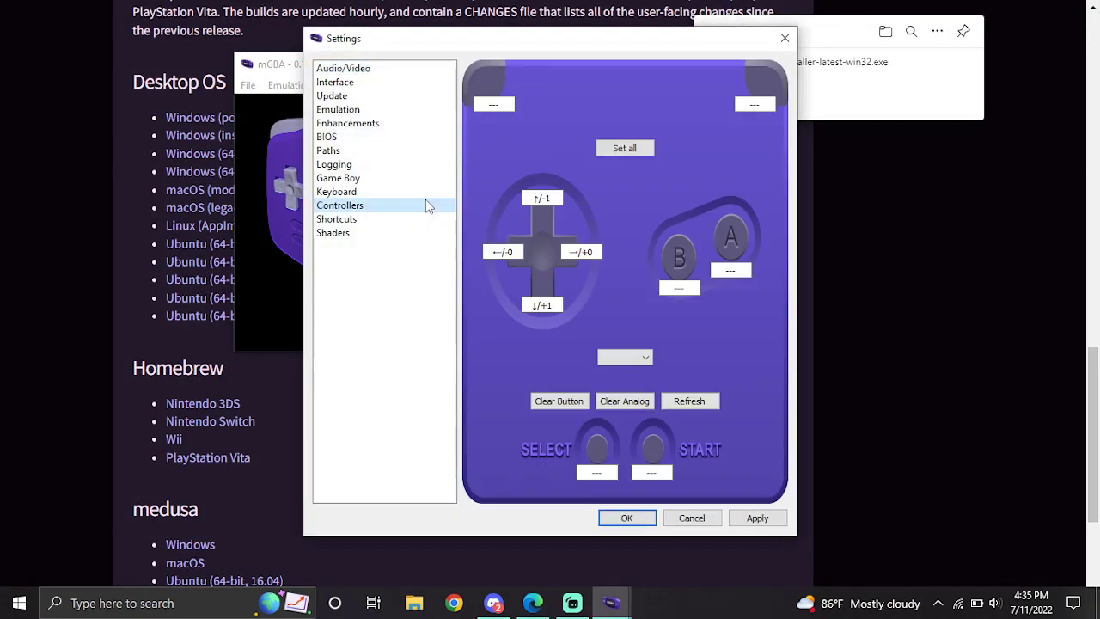
# Step: Review the Keyboard mappings, selecting the B button binding, then return to the gamepad mappings
pyautogui.click(368, 191)
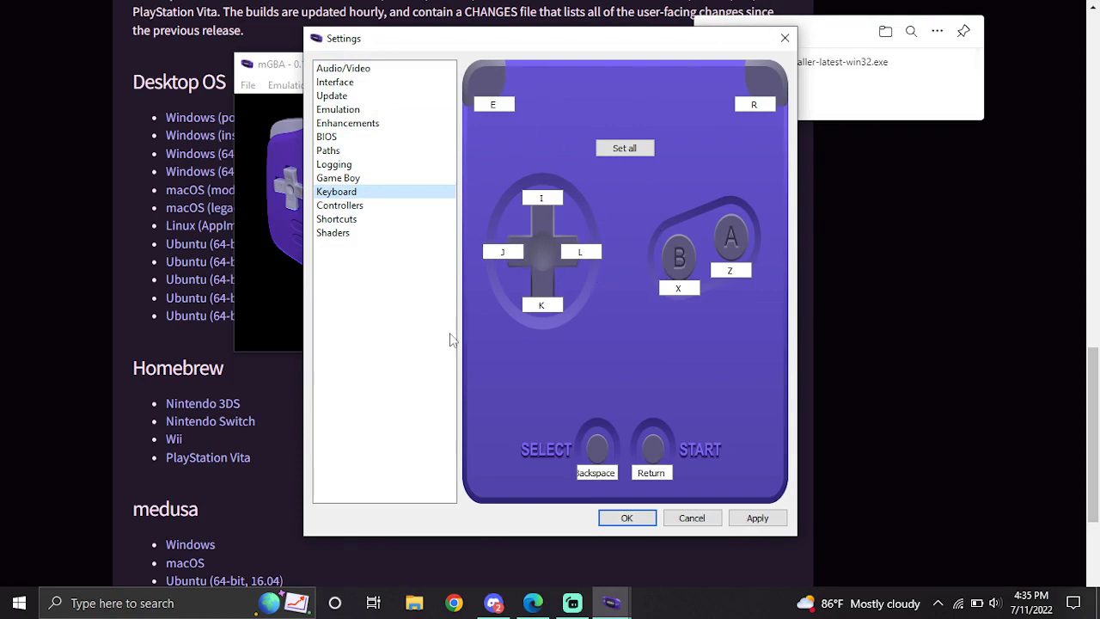
pyautogui.click(685, 288)
pyautogui.press('x')
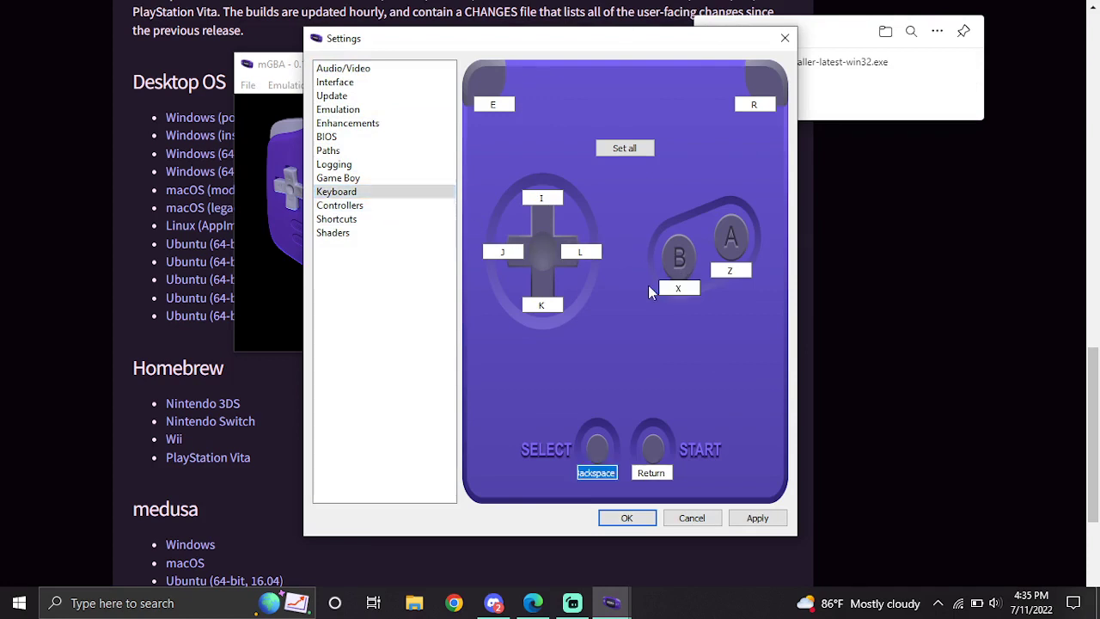
pyautogui.click(664, 289)
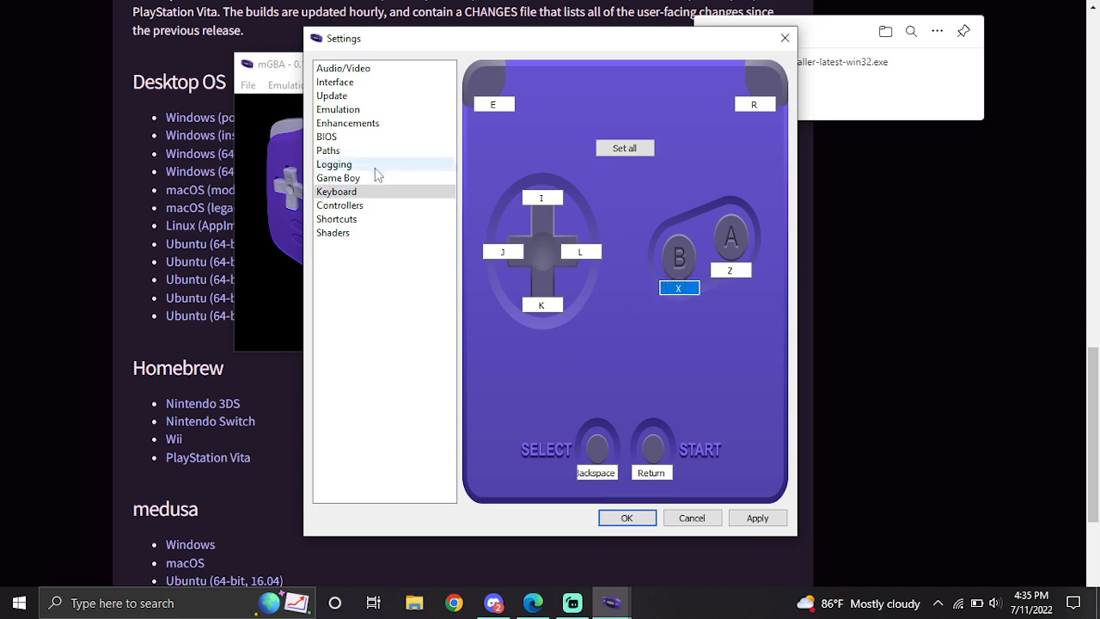
pyautogui.click(361, 207)
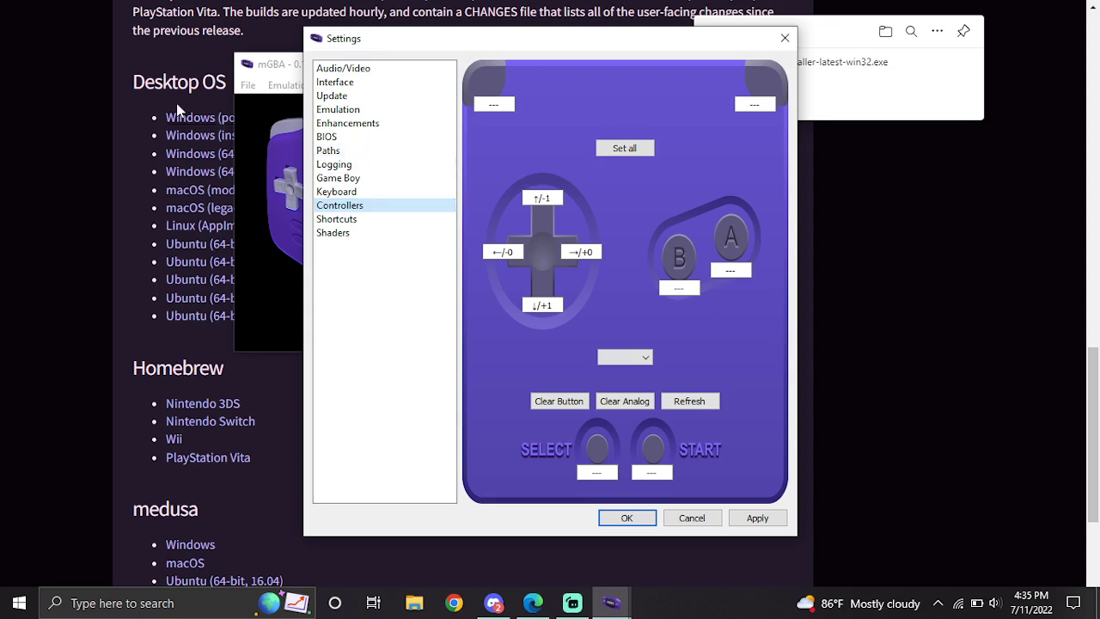
# Step: Show the Shortcuts page, toggling the File group and expanding the Emulation group
pyautogui.click(342, 220)
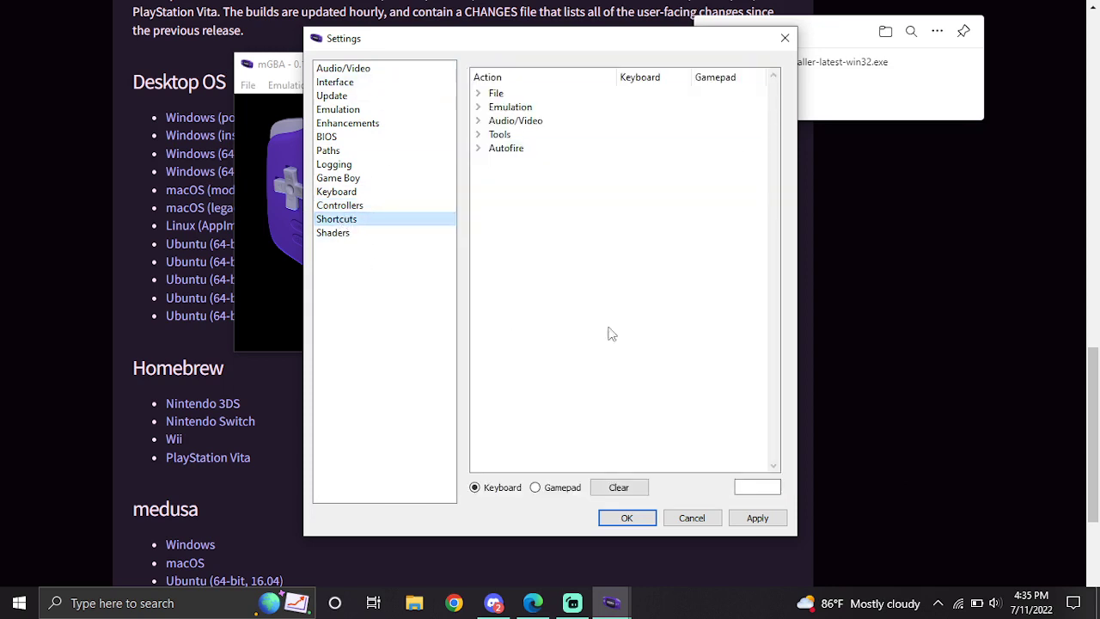
pyautogui.click(483, 94)
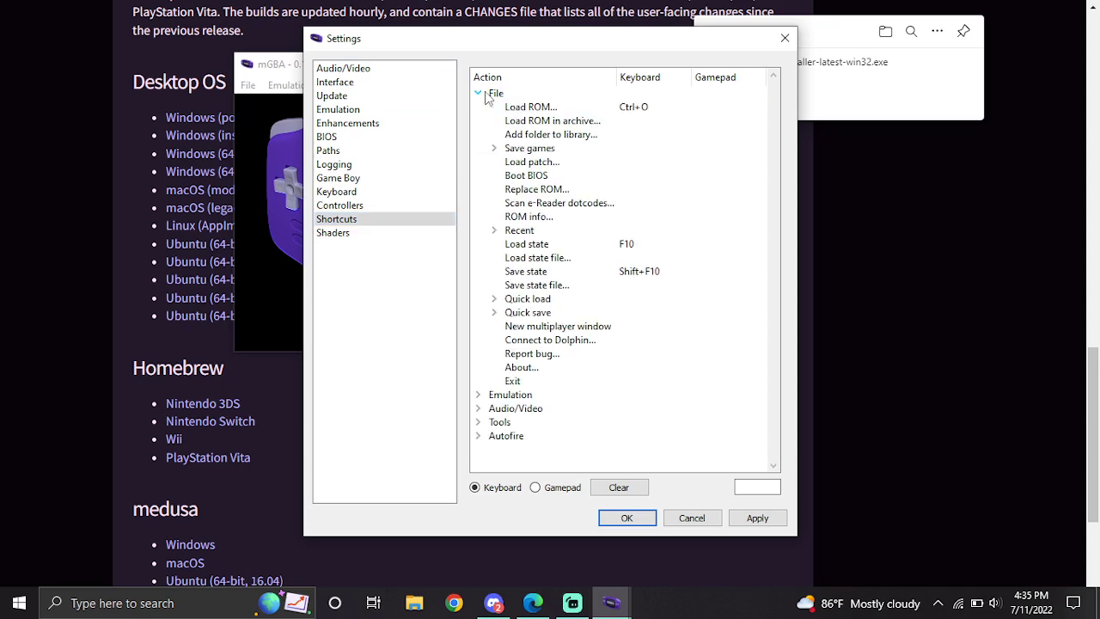
pyautogui.click(479, 93)
pyautogui.click(479, 92)
pyautogui.click(477, 93)
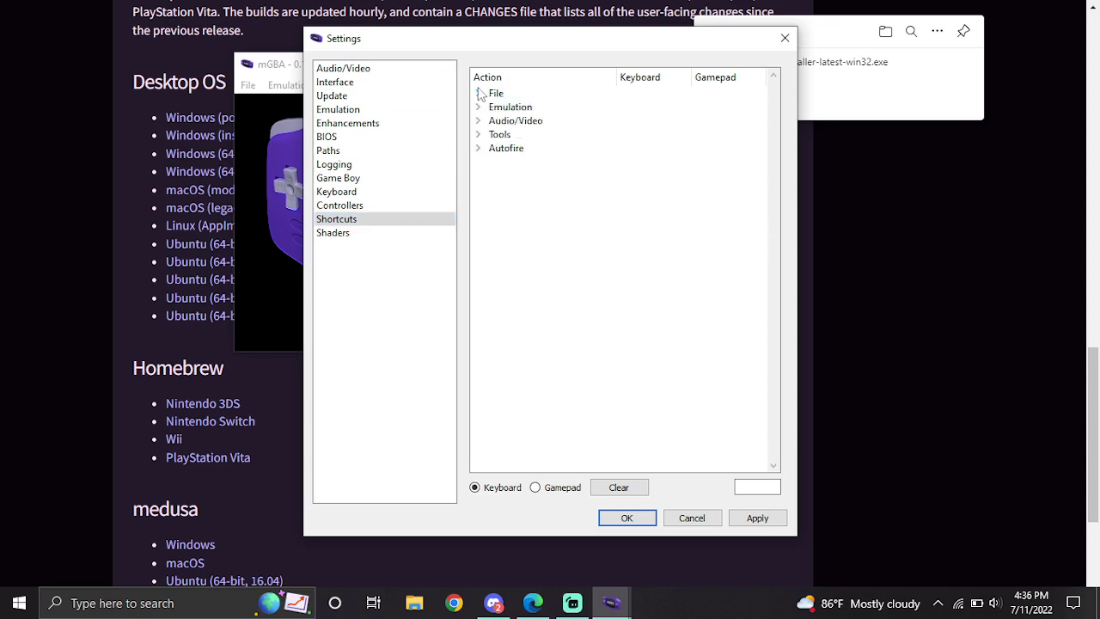
pyautogui.click(478, 106)
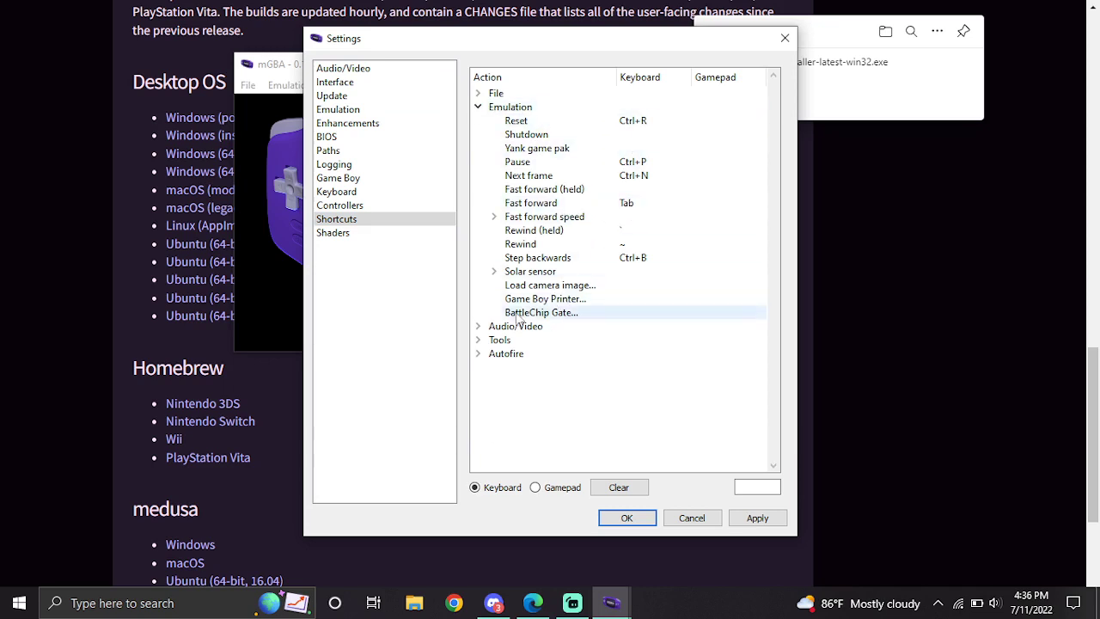
# Step: Expand the Audio/Video, Tools and Autofire shortcut groups and scroll through their bindings
pyautogui.click(479, 326)
pyautogui.scroll(-2, 487, 331)
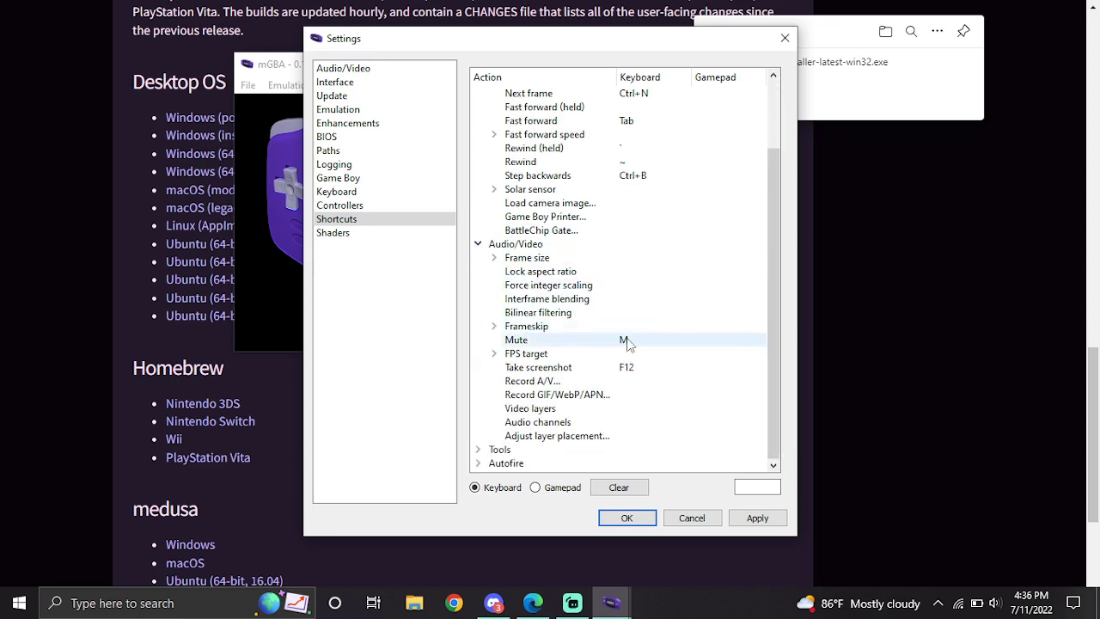
pyautogui.click(478, 450)
pyautogui.scroll(-5, 482, 449)
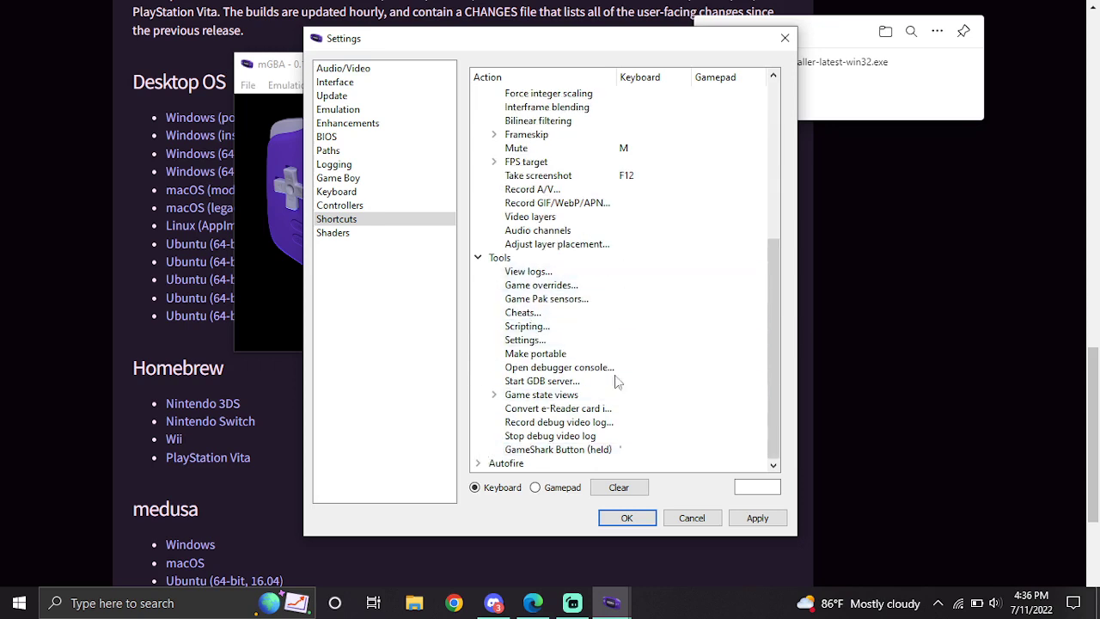
pyautogui.click(478, 463)
pyautogui.scroll(-4, 615, 387)
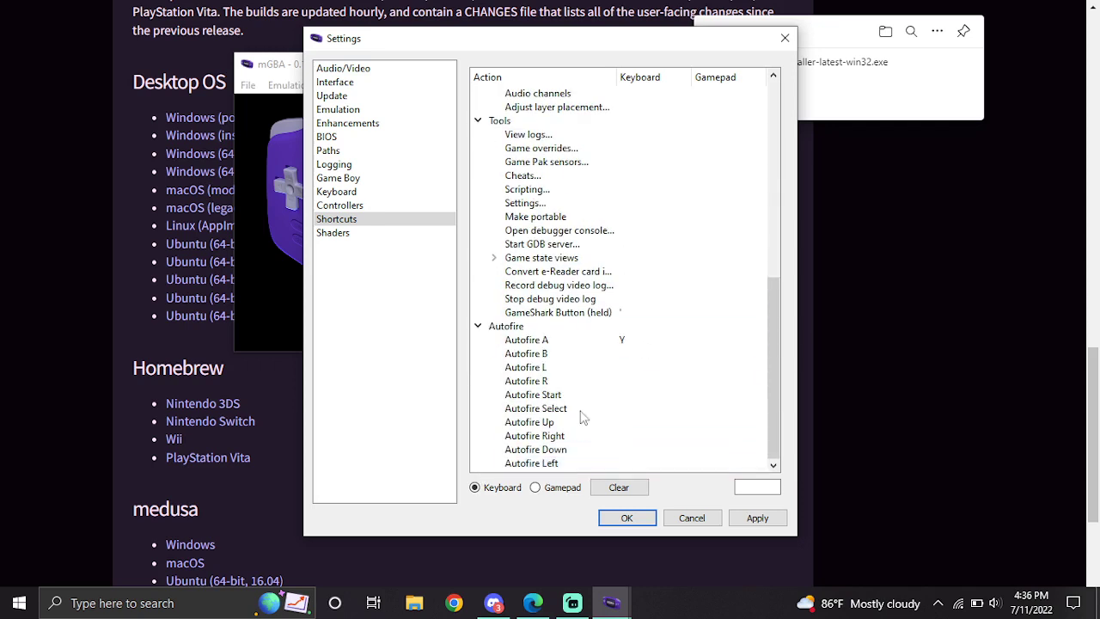
pyautogui.scroll(10, 606, 337)
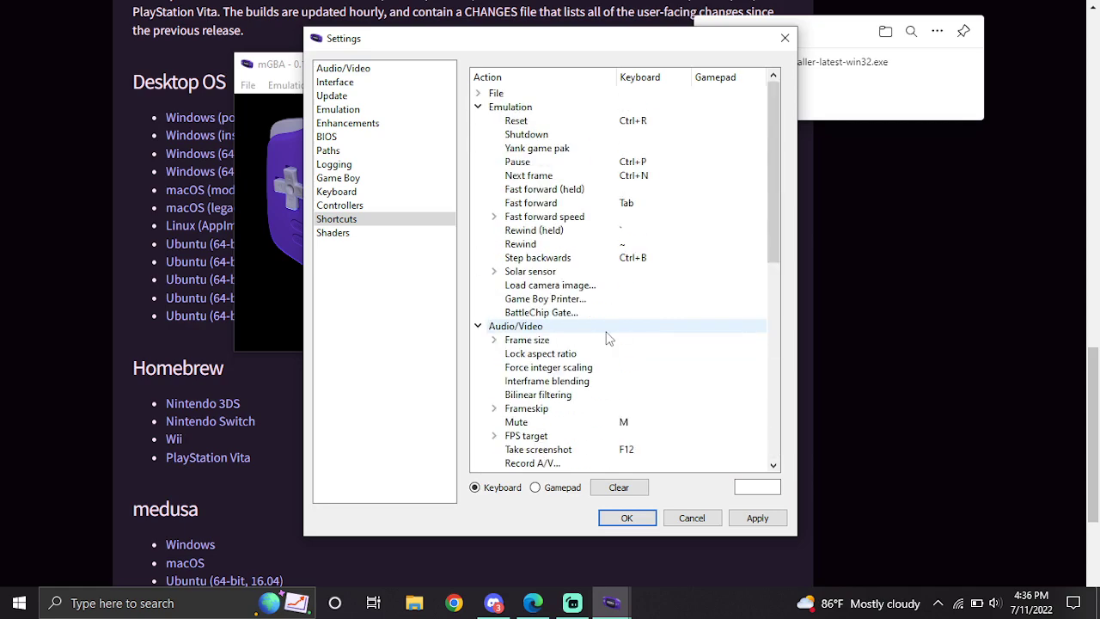
# Step: Apply the settings from the Emulation page and close the Settings dialog with OK
pyautogui.click(352, 110)
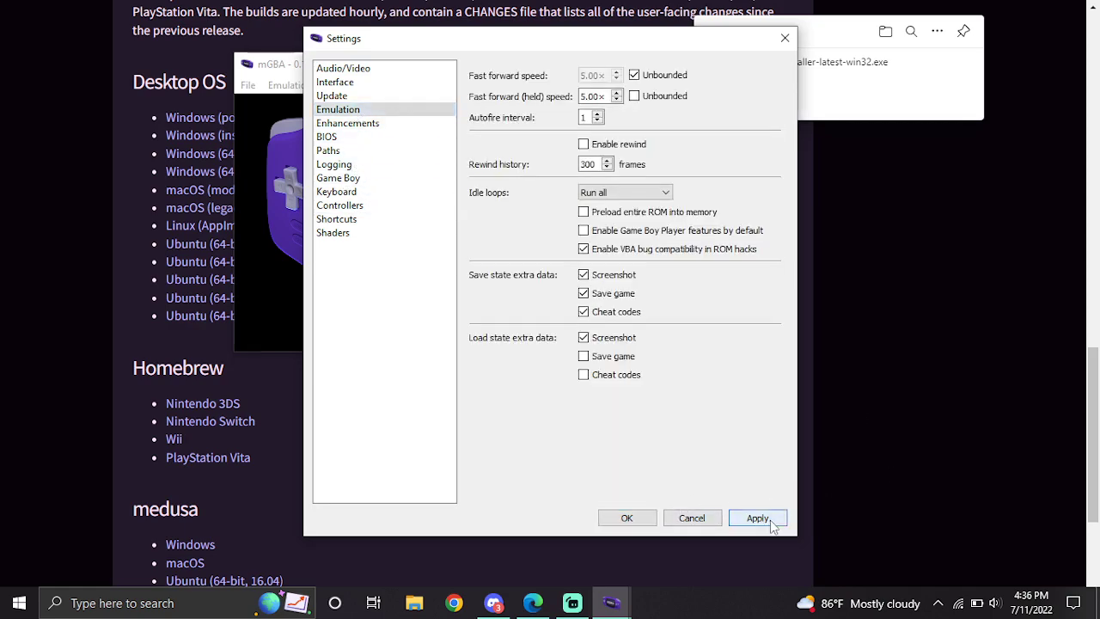
pyautogui.click(769, 522)
pyautogui.click(627, 518)
# Step: Set Emulation > Fast forward speed to 8x and check the Emulation menu again
pyautogui.click(290, 87)
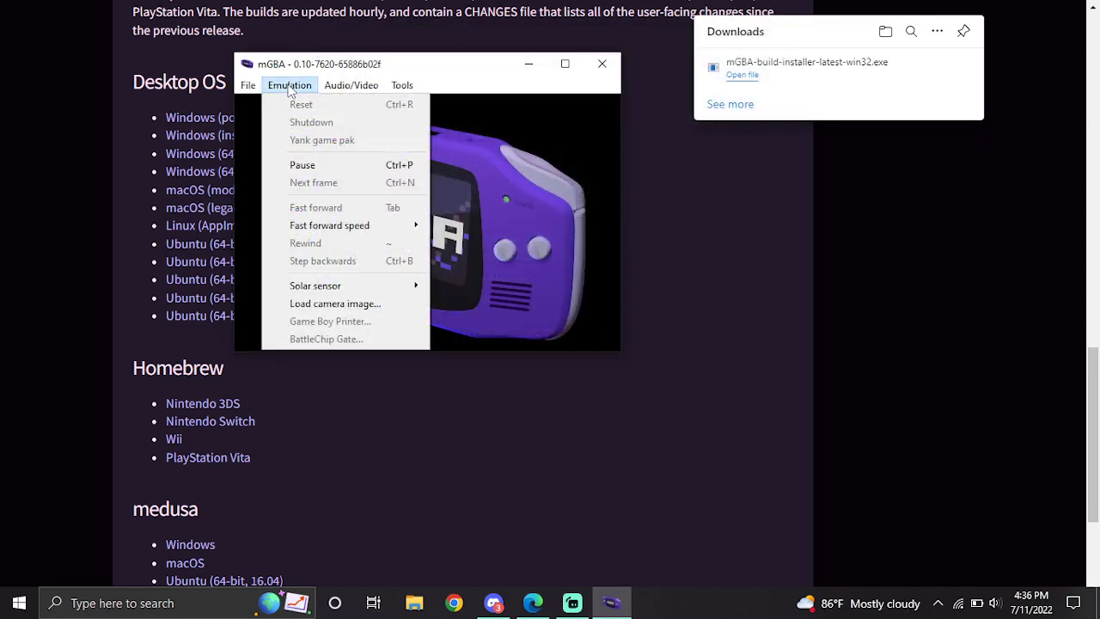
pyautogui.moveTo(365, 232)
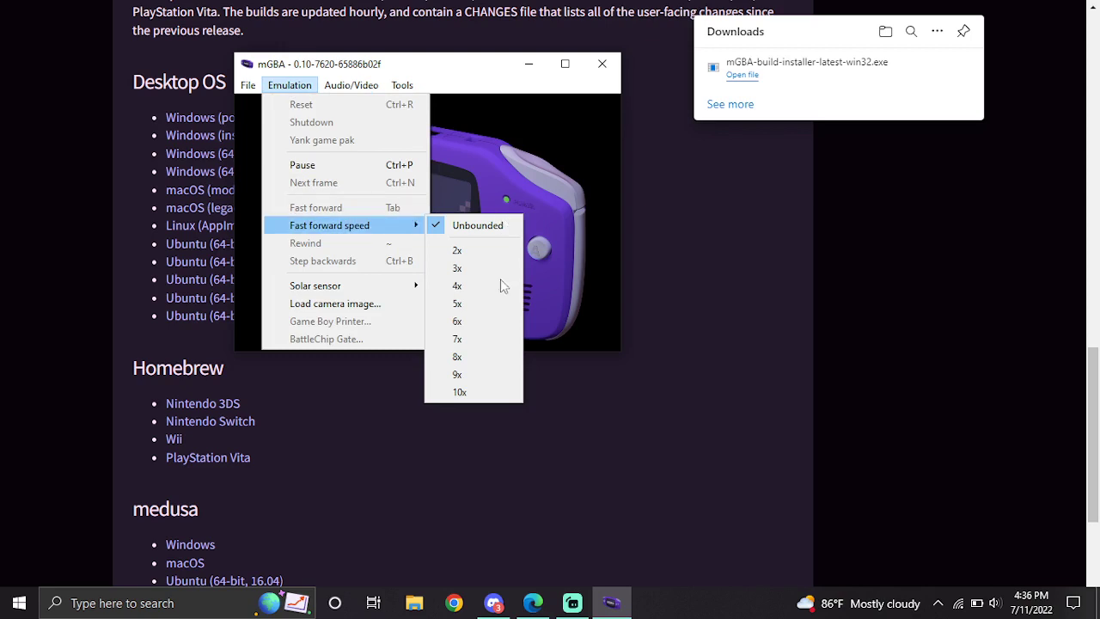
pyautogui.click(483, 355)
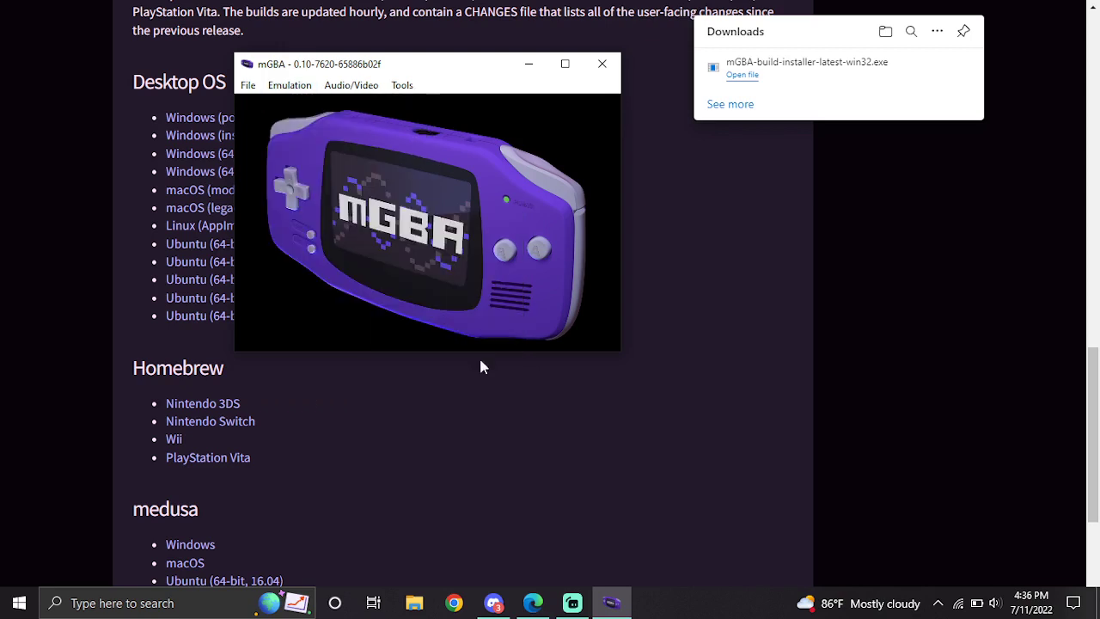
pyautogui.click(286, 86)
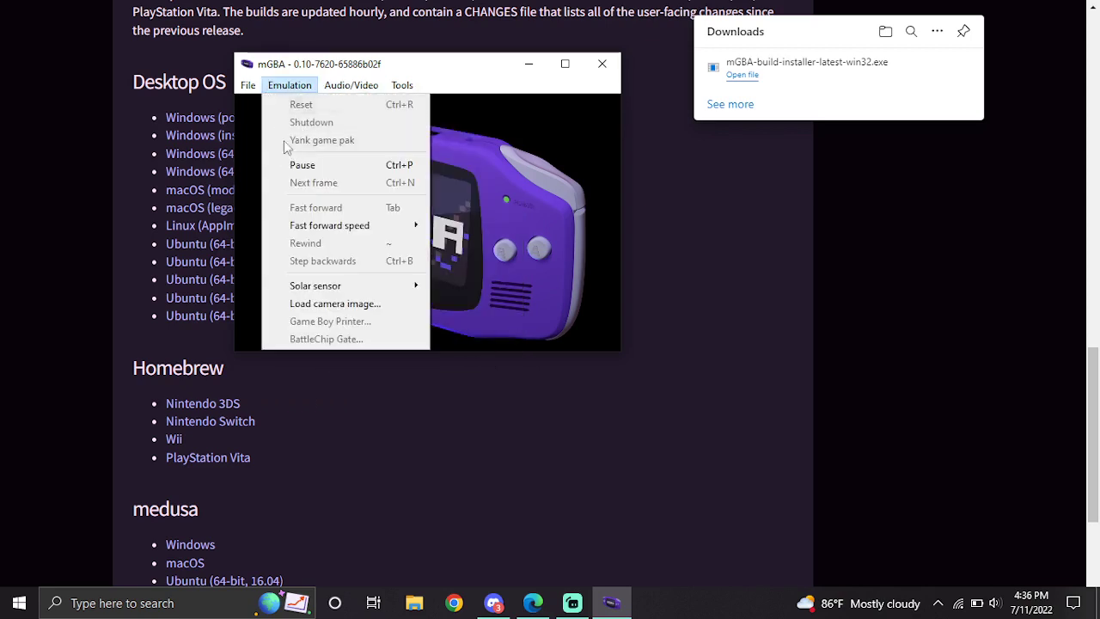
pyautogui.moveTo(343, 225)
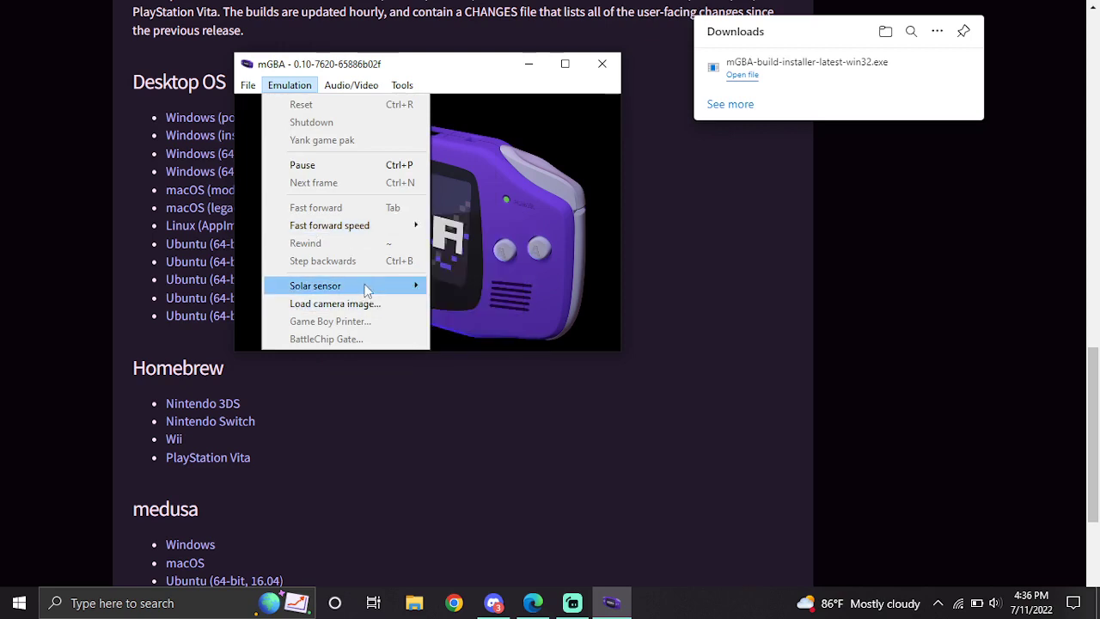
pyautogui.moveTo(246, 91)
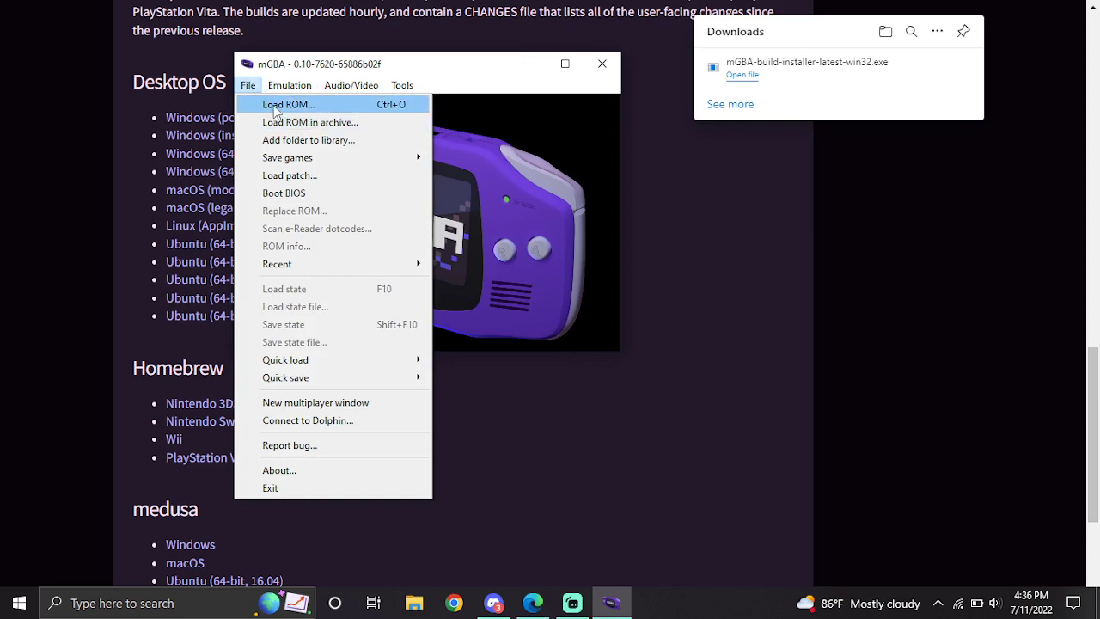
# Step: Open File > Load ROM... and cancel the Gameboy folder ROM picker without loading anything
pyautogui.click(276, 105)
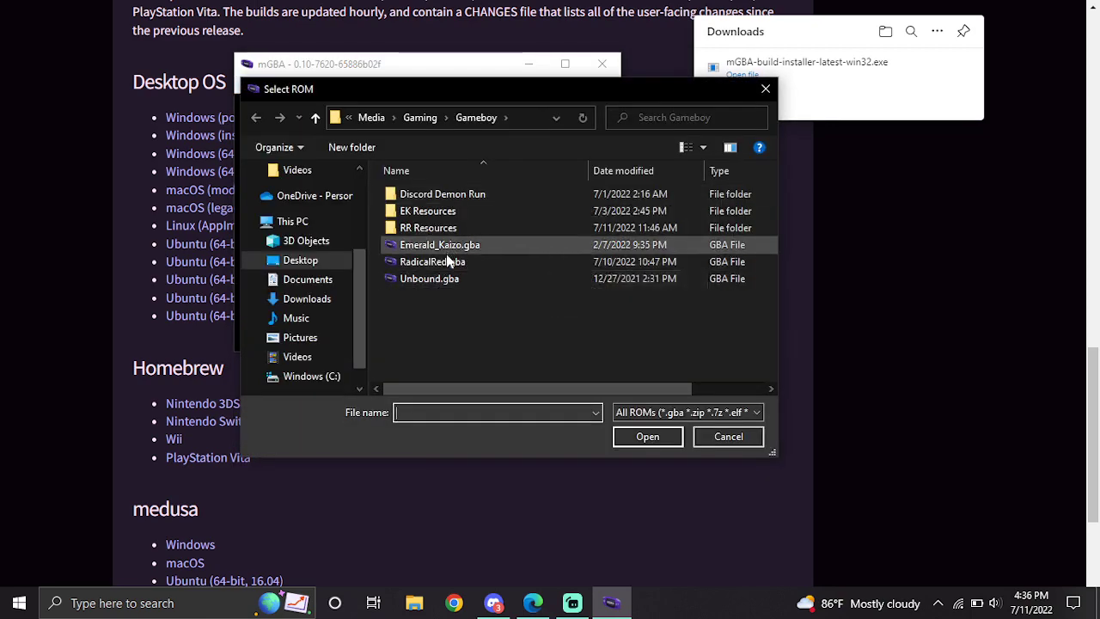
pyautogui.click(717, 429)
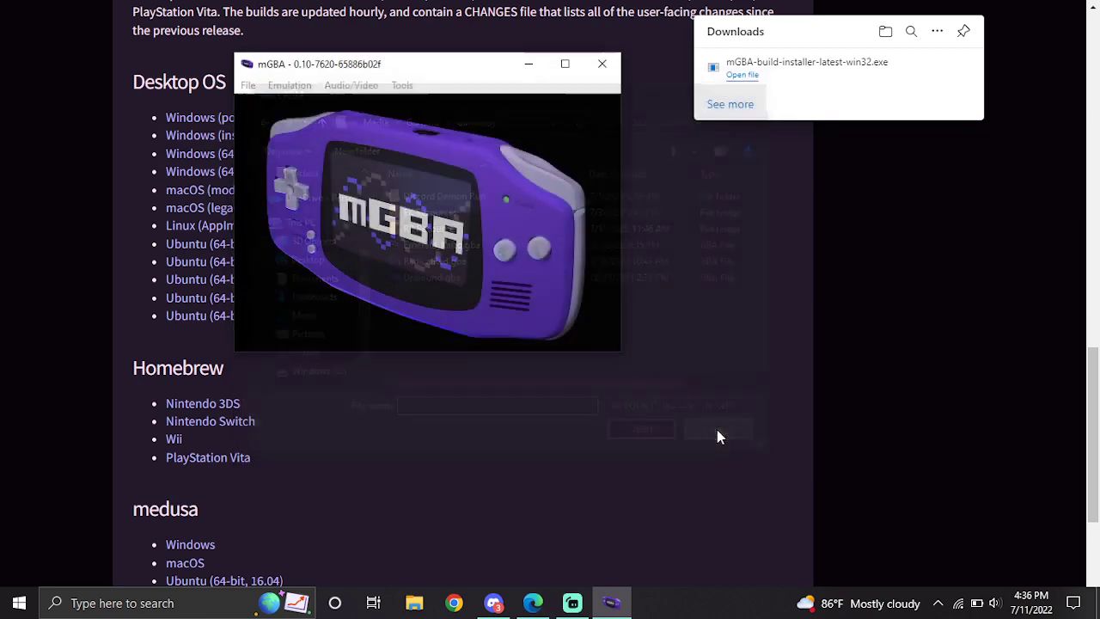
# Step: Close the mGBA emulator and dismiss Edge's downloads list
pyautogui.click(599, 64)
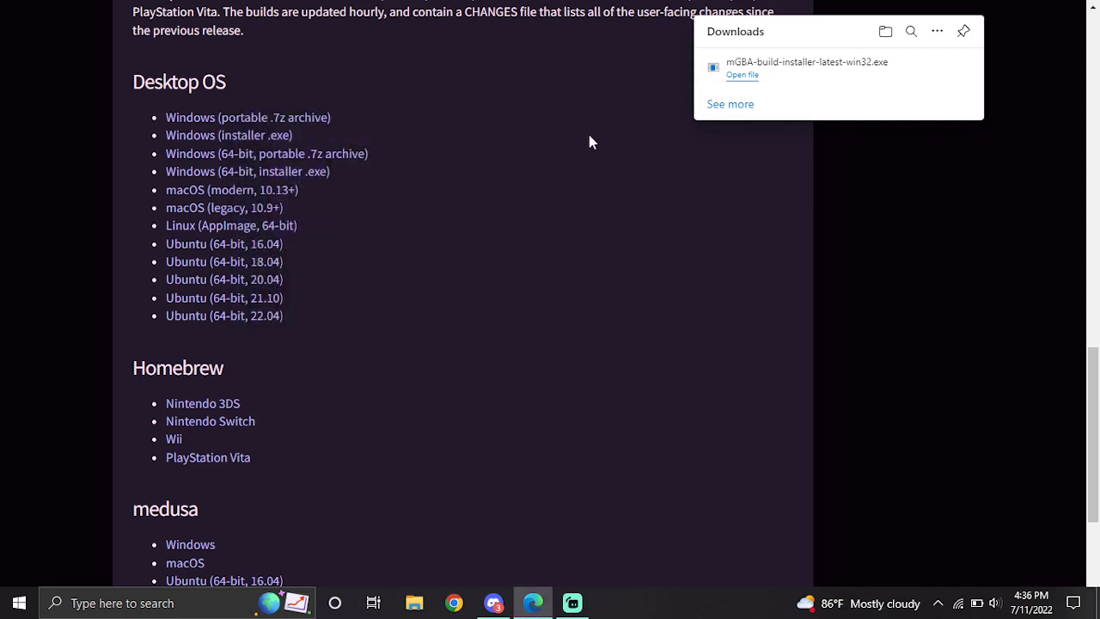
pyautogui.click(590, 142)
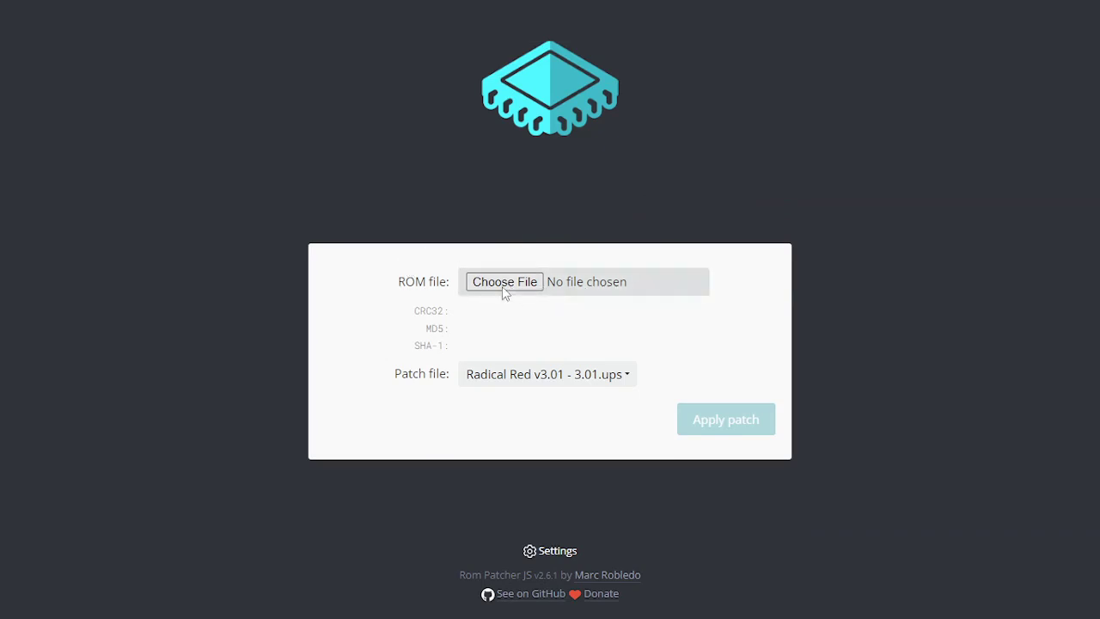
# Step: Load '1636 - Pokemon Fire Red (U)(Squirrels).gba' from the Gaming folder as the ROM file
pyautogui.click(506, 284)
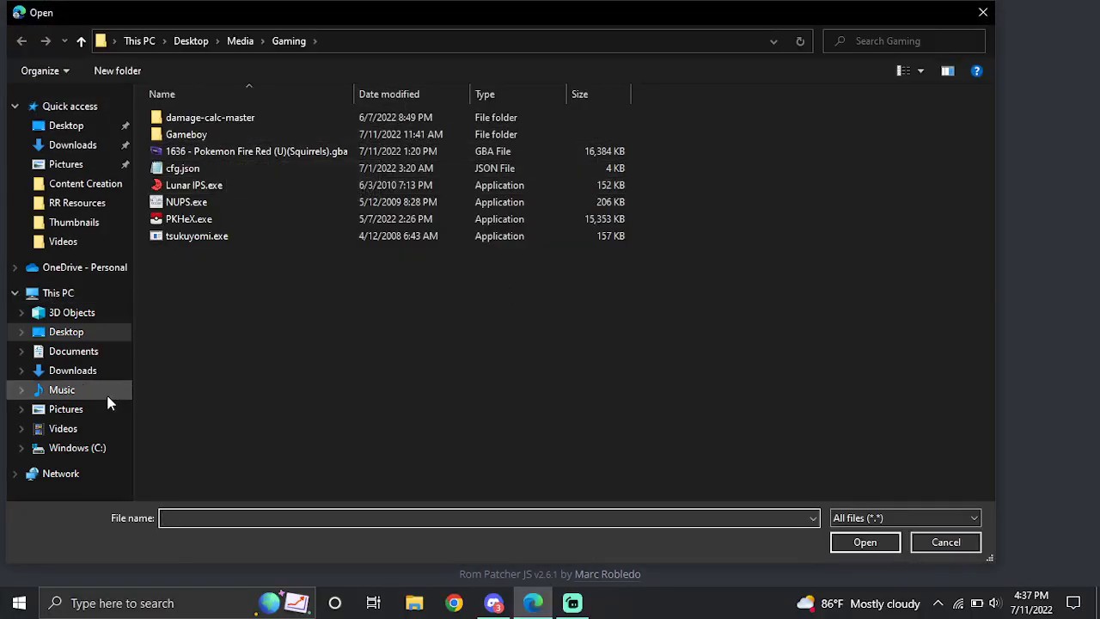
pyautogui.click(236, 158)
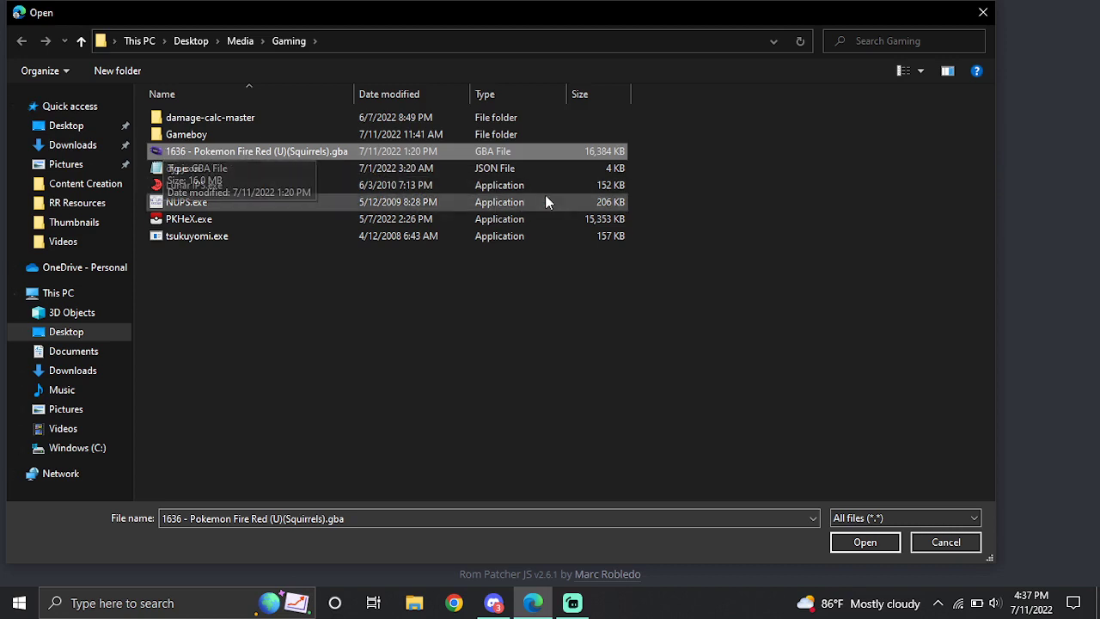
pyautogui.click(852, 543)
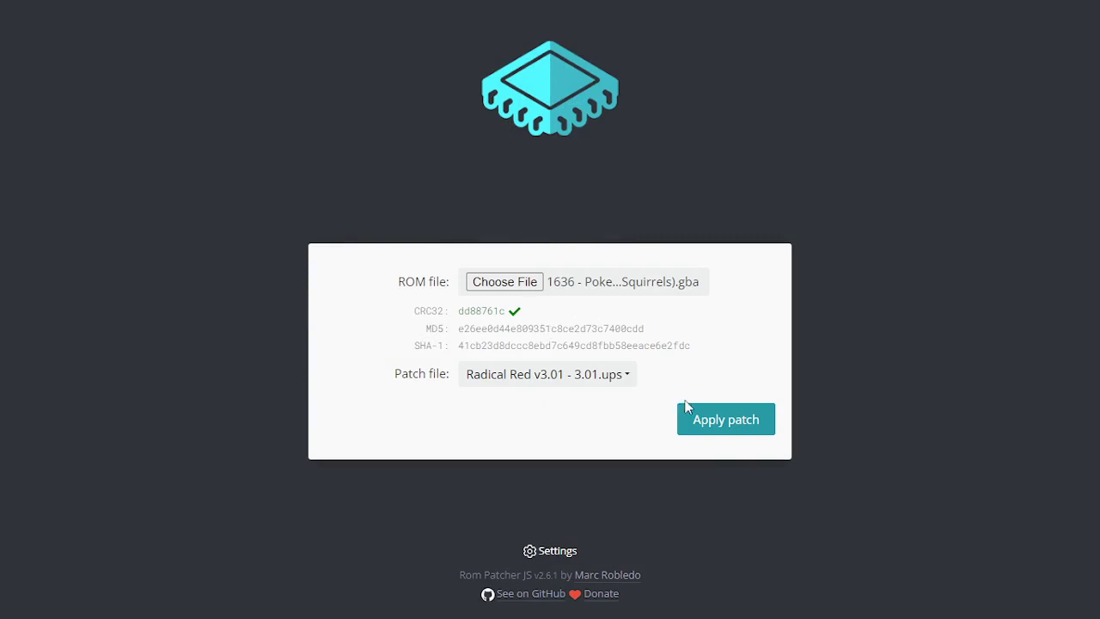
# Step: Apply the Radical Red v3.01 patch to produce a patched Fire Red .gba download
pyautogui.click(724, 418)
pyautogui.press('super')
# Step: Launch mGBA and boot the original unpatched Fire Red ROM
pyautogui.write('mgba')
pyautogui.press('Return')
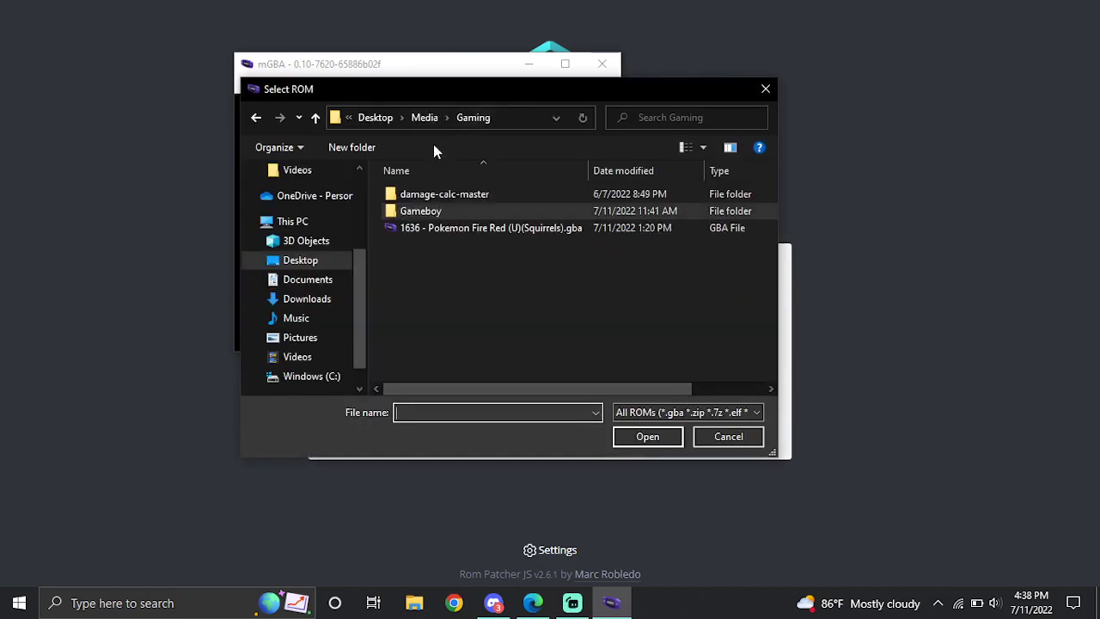
pyautogui.click(459, 232)
pyautogui.doubleClick(459, 231)
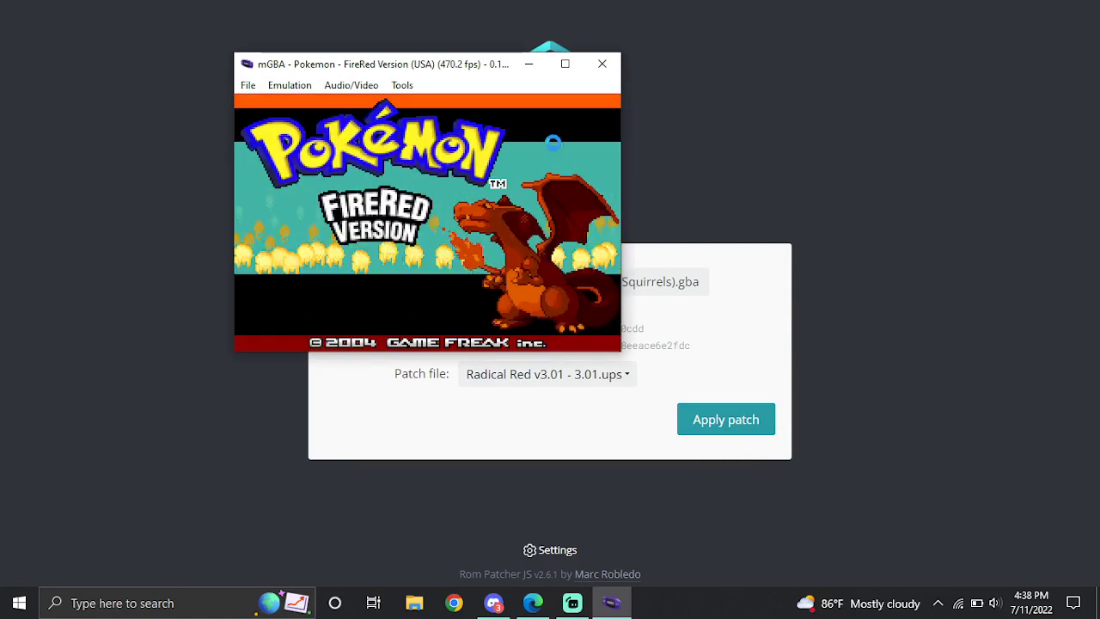
# Step: Boot the newest patched Radical Red ROM from the Downloads folder
pyautogui.hotkey('ctrl', 'o')
pyautogui.scroll(3, 339, 208)
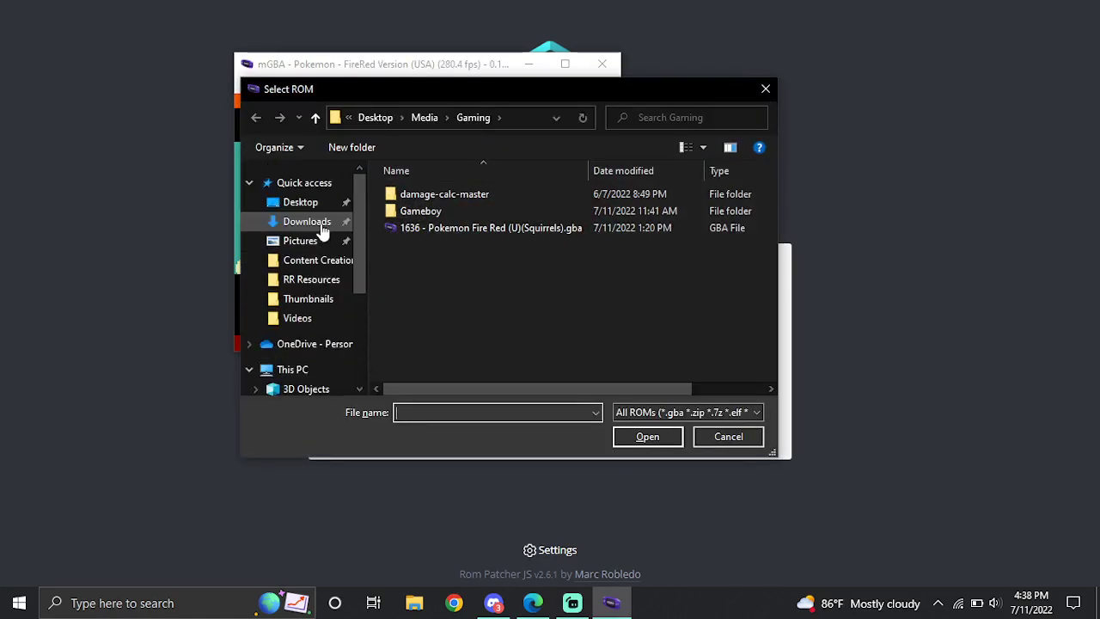
pyautogui.click(316, 223)
pyautogui.click(485, 218)
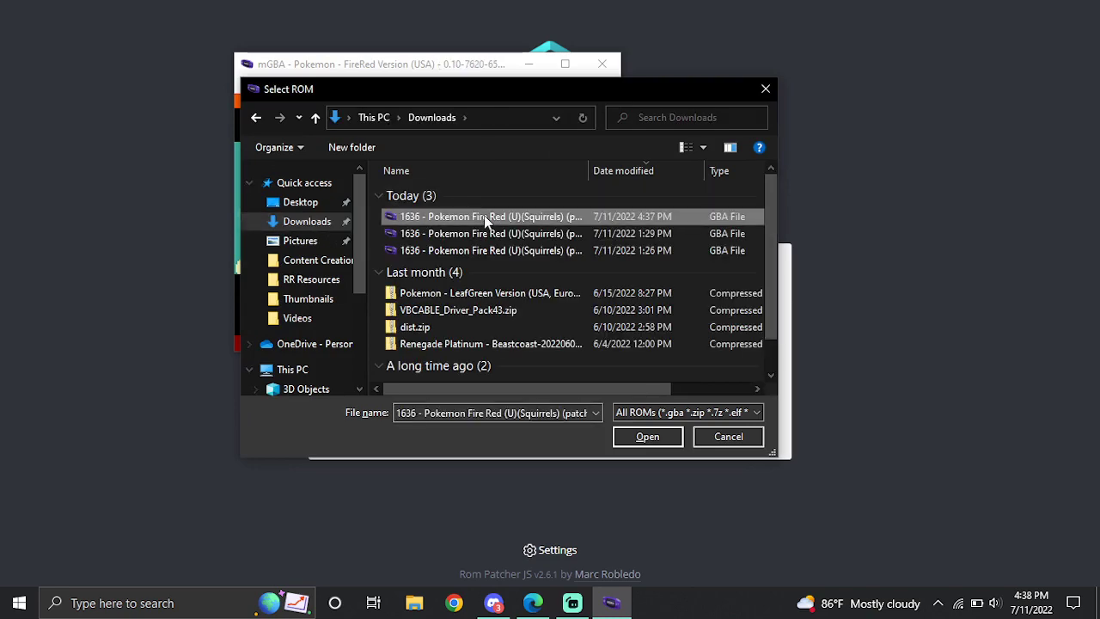
pyautogui.doubleClick(485, 218)
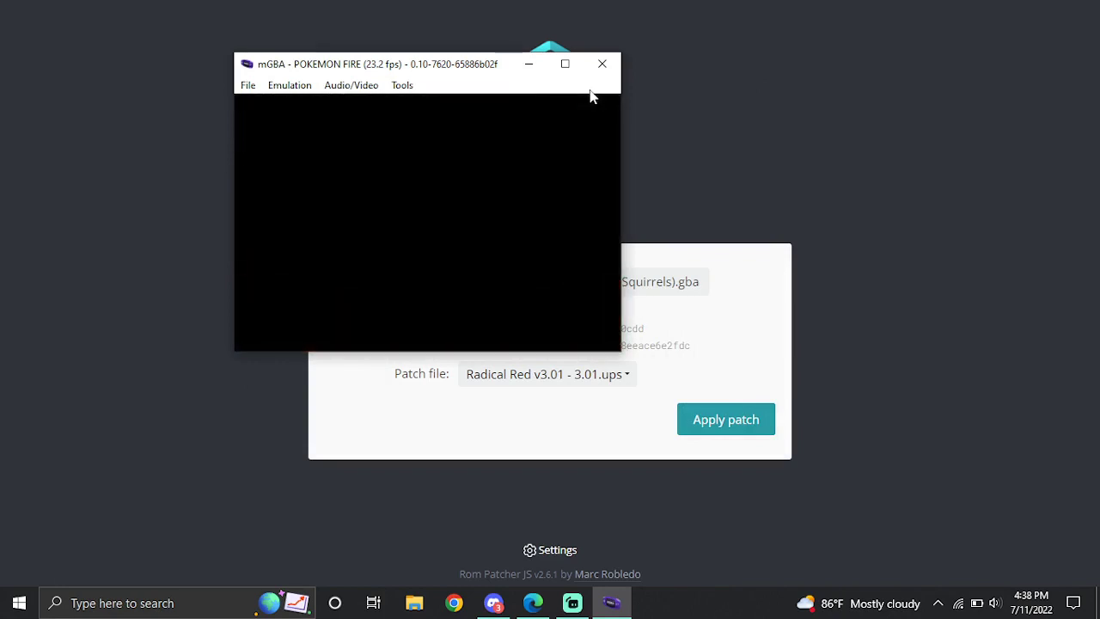
# Step: Close the mGBA window to return to the Rom Patcher JS page
pyautogui.click(602, 65)
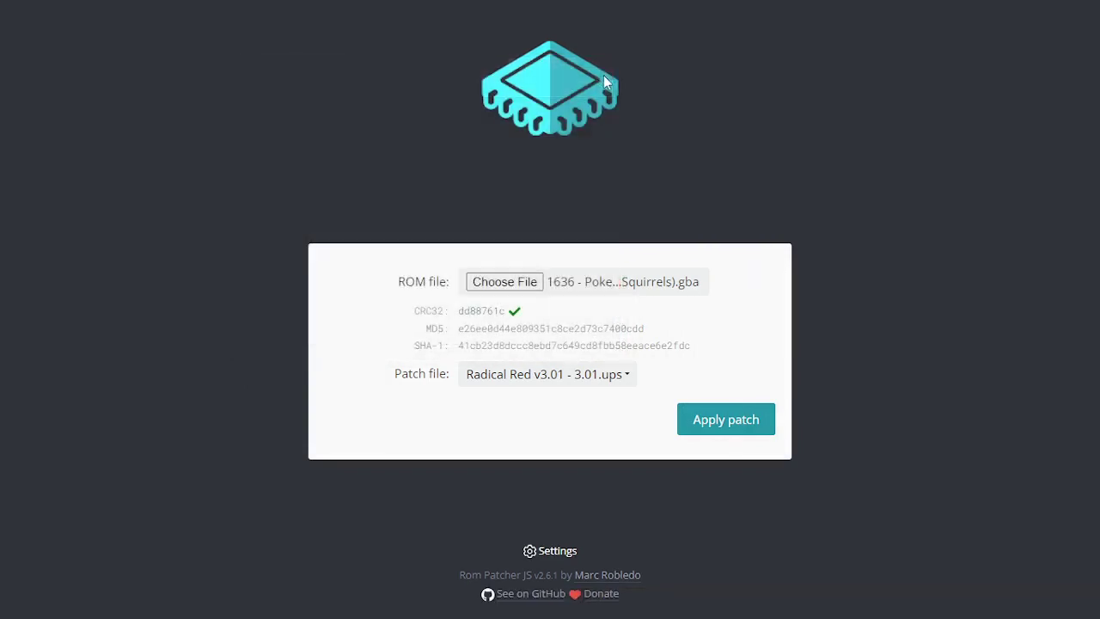